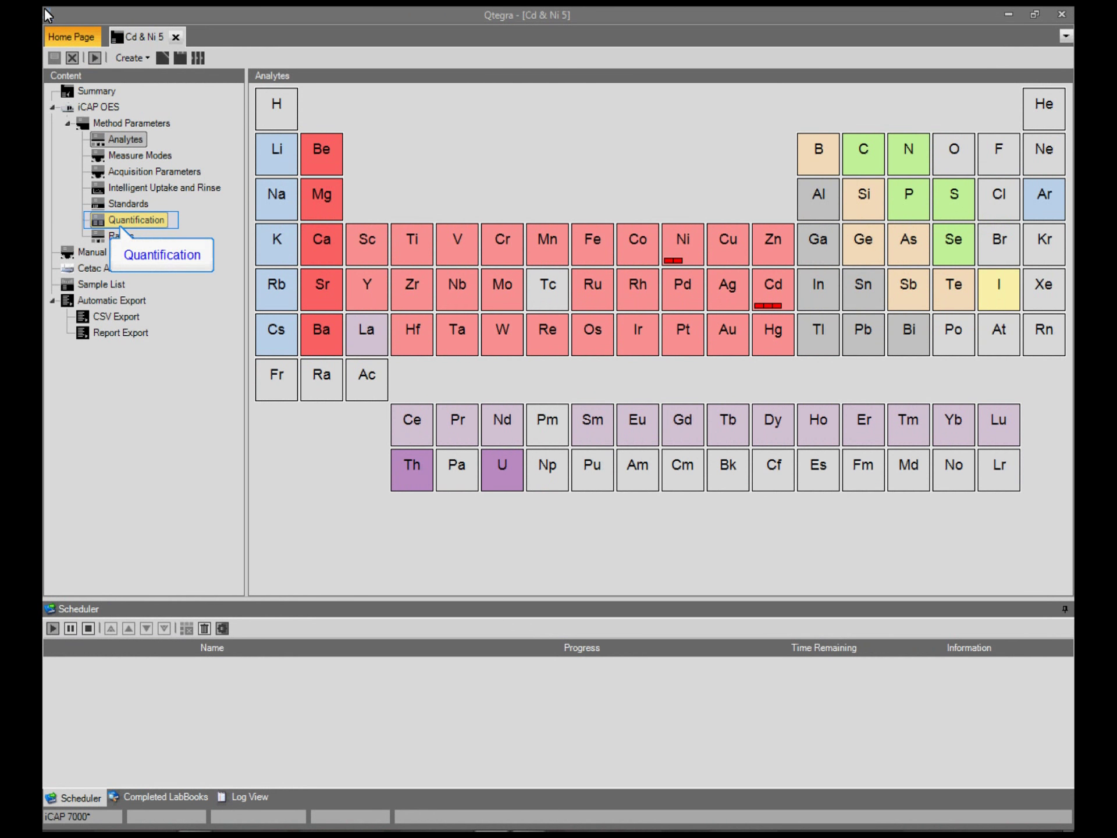
Check Use Quality Control in the Cd & Ni 5 method's Quantification settings and show the QC tests page with CCB details
click(103, 217)
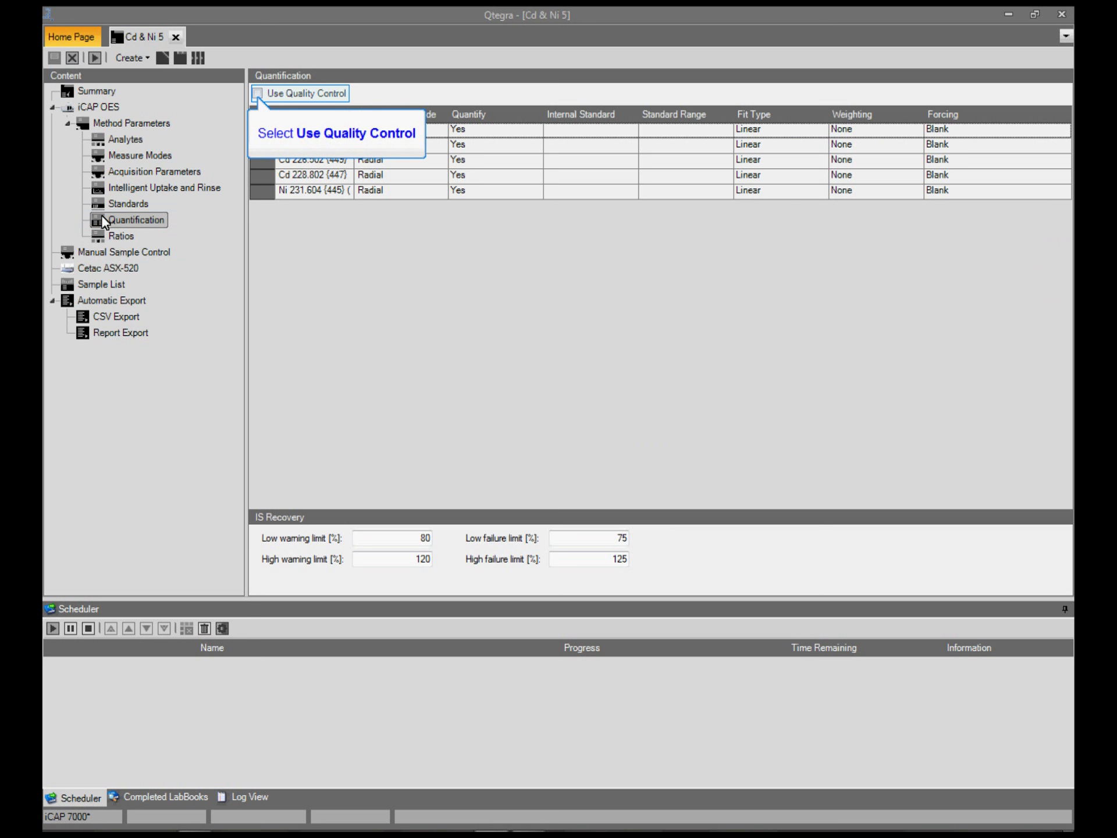
click(257, 95)
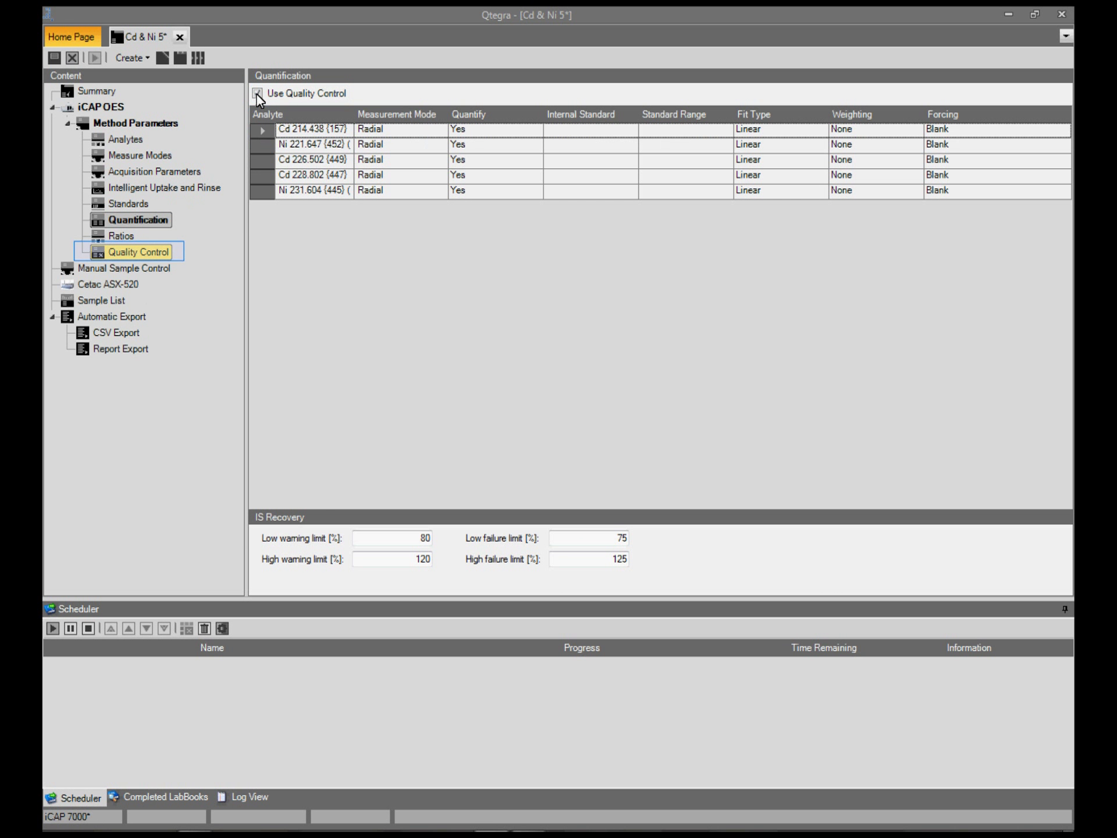
click(145, 251)
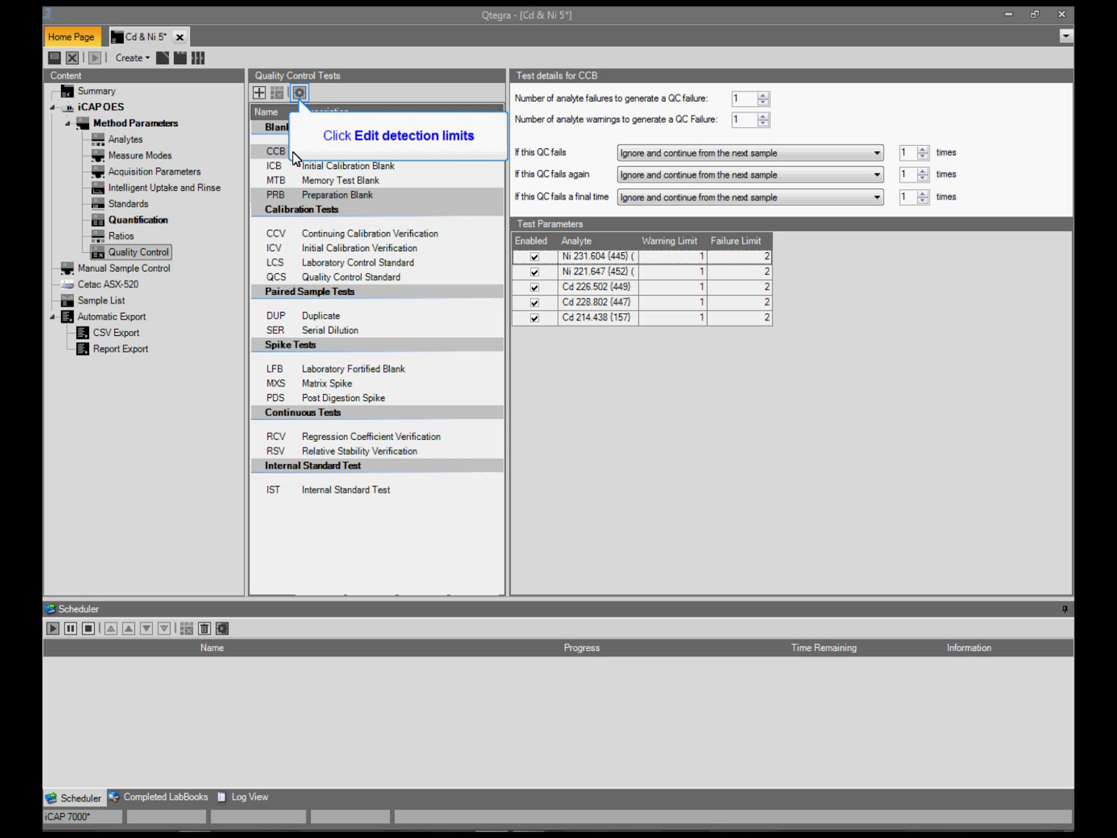
Enter a 0.05 ppm detection limit for Ni 231.604 and fill it down through Cd 214.438
click(299, 93)
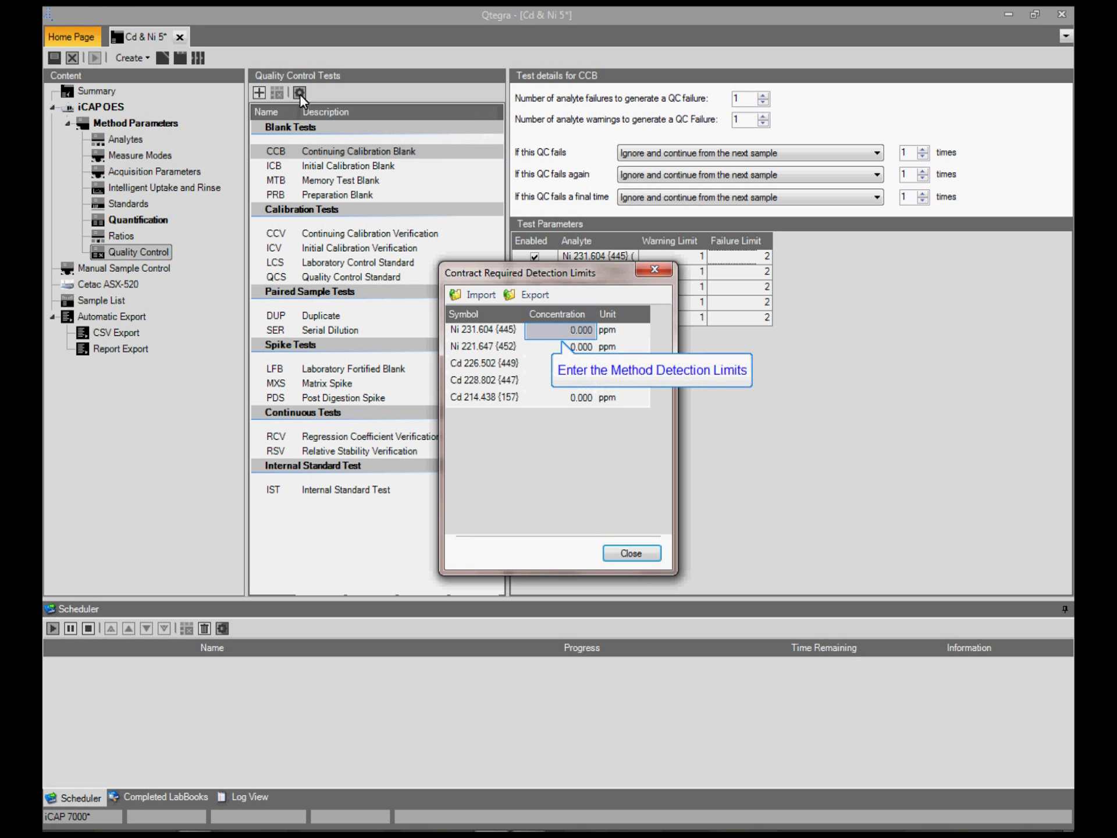
click(543, 333)
text(0.05)
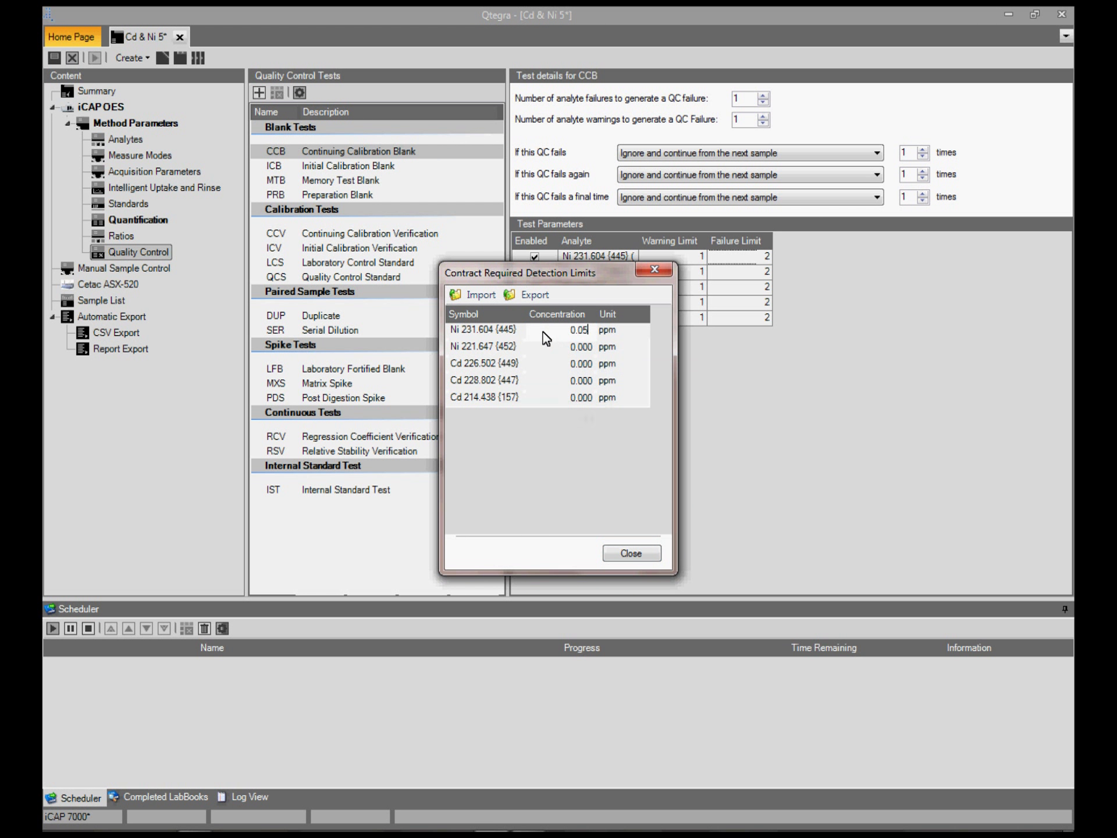
key(Return)
drag(551, 329, 557, 411)
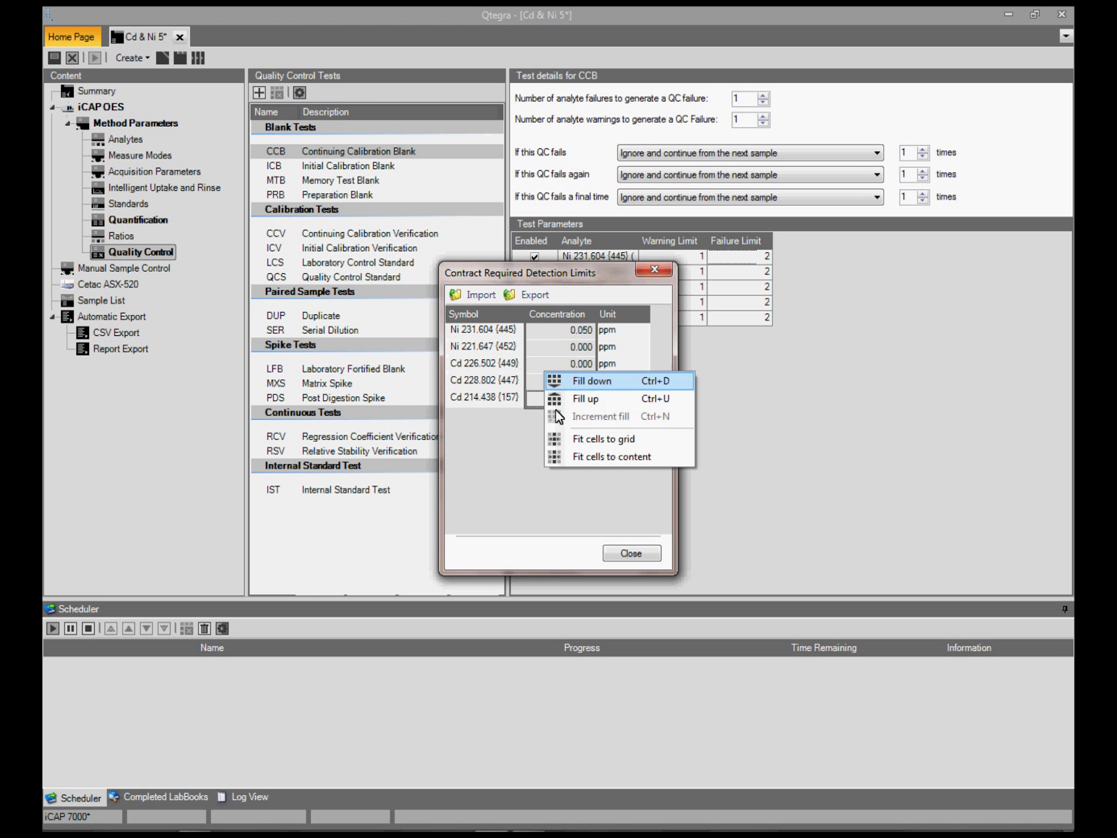
right_click(556, 409)
click(558, 379)
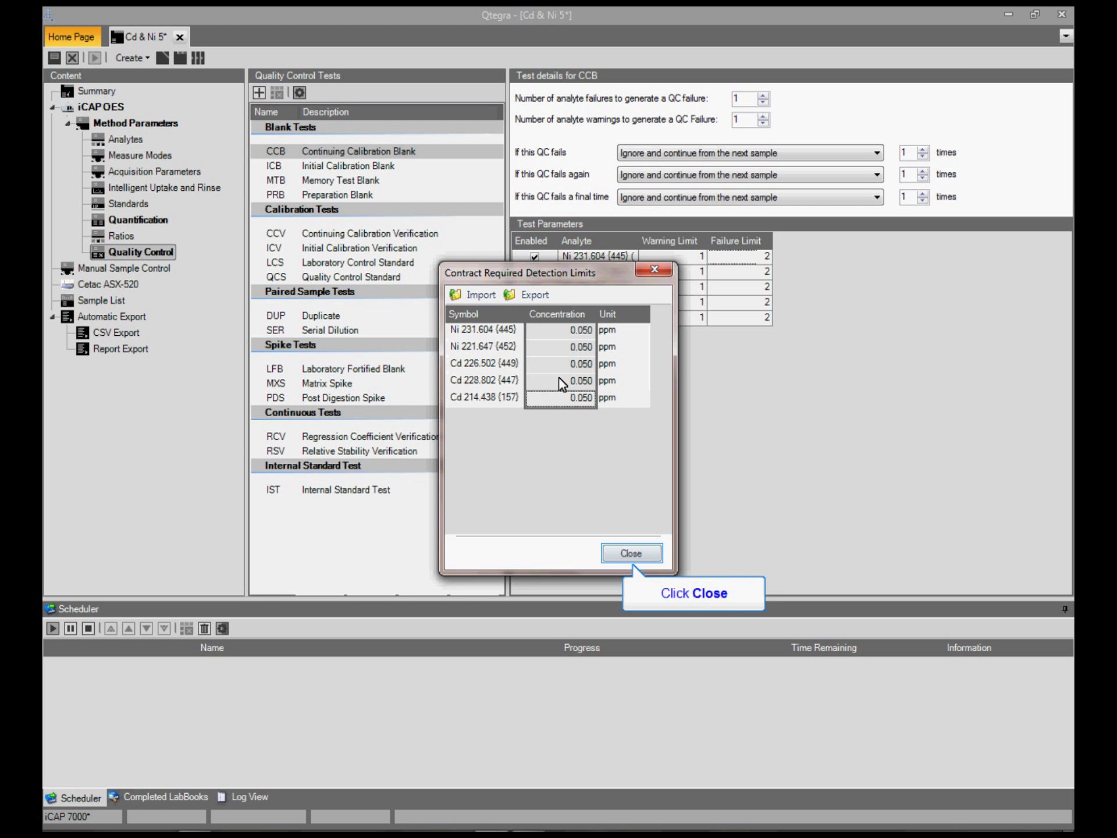
click(632, 553)
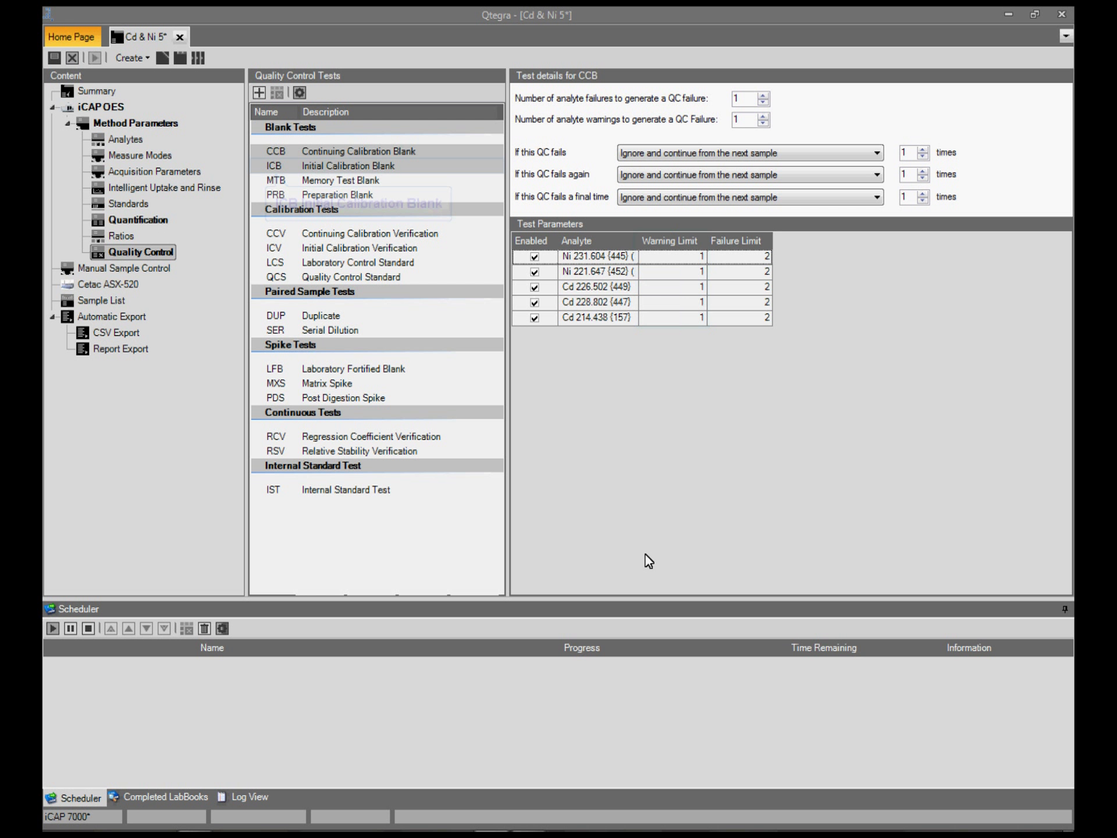
Select the ICB Initial Calibration Blank test to view its five lines at warning 1, failure 2
click(275, 166)
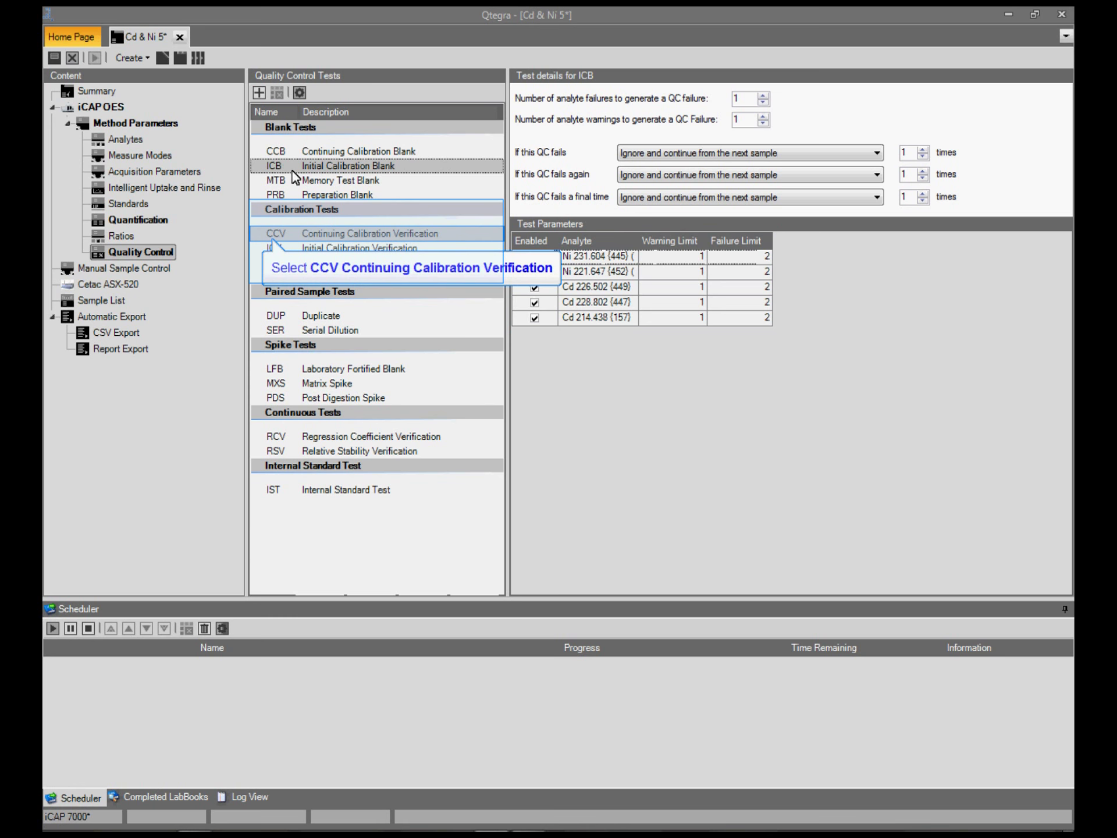
For the CCV test, give Cd 214.43 limits of 80, 90, 110 and 120 %
click(304, 229)
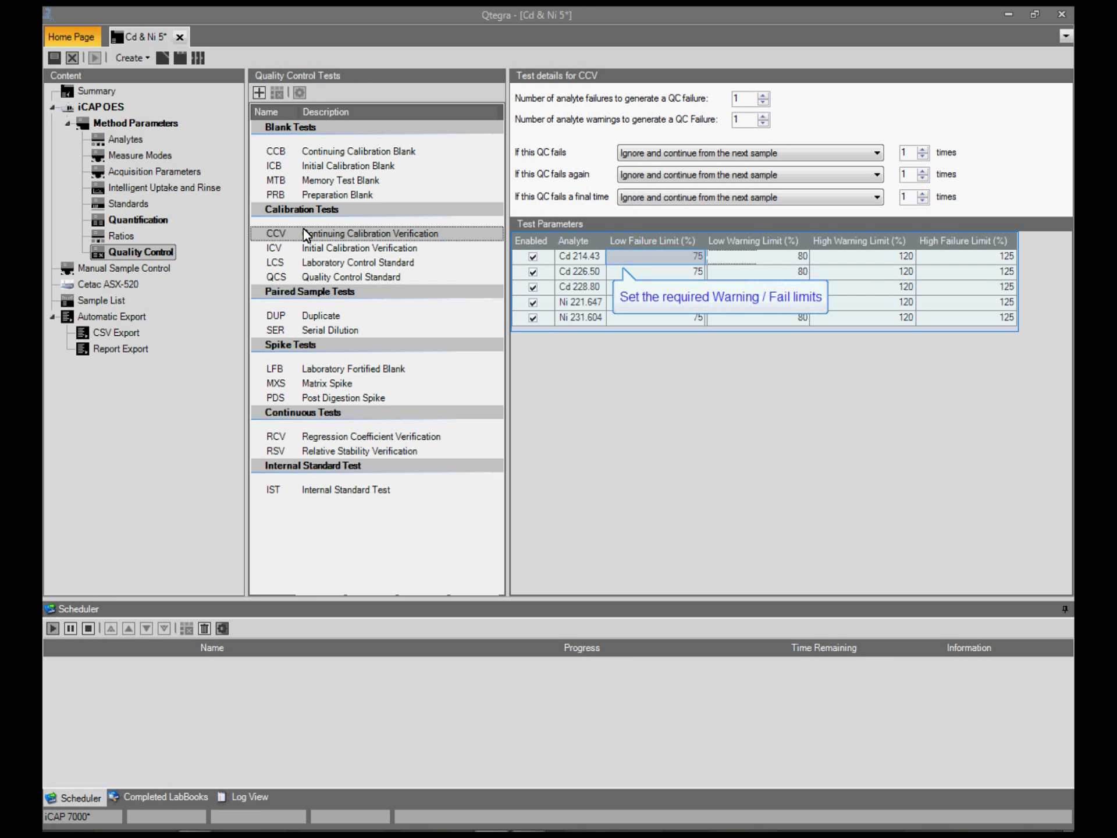
click(640, 251)
text(80)
key(Return)
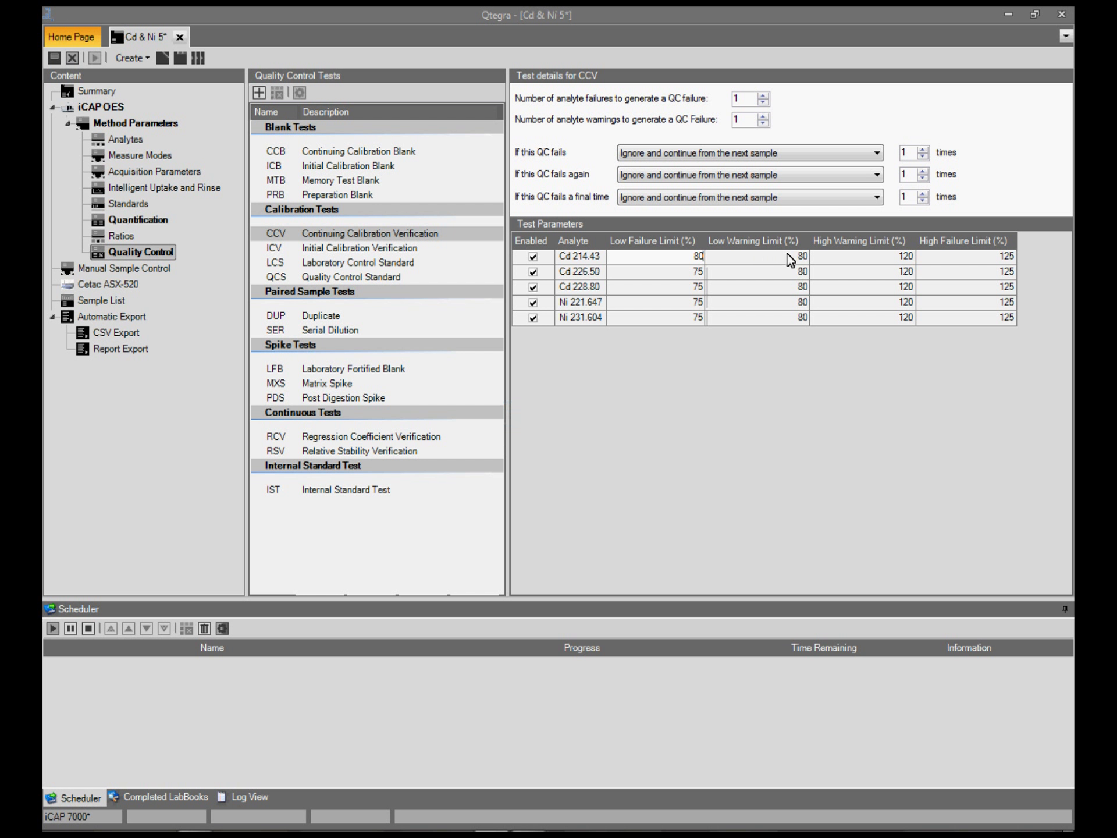
click(788, 254)
text(90)
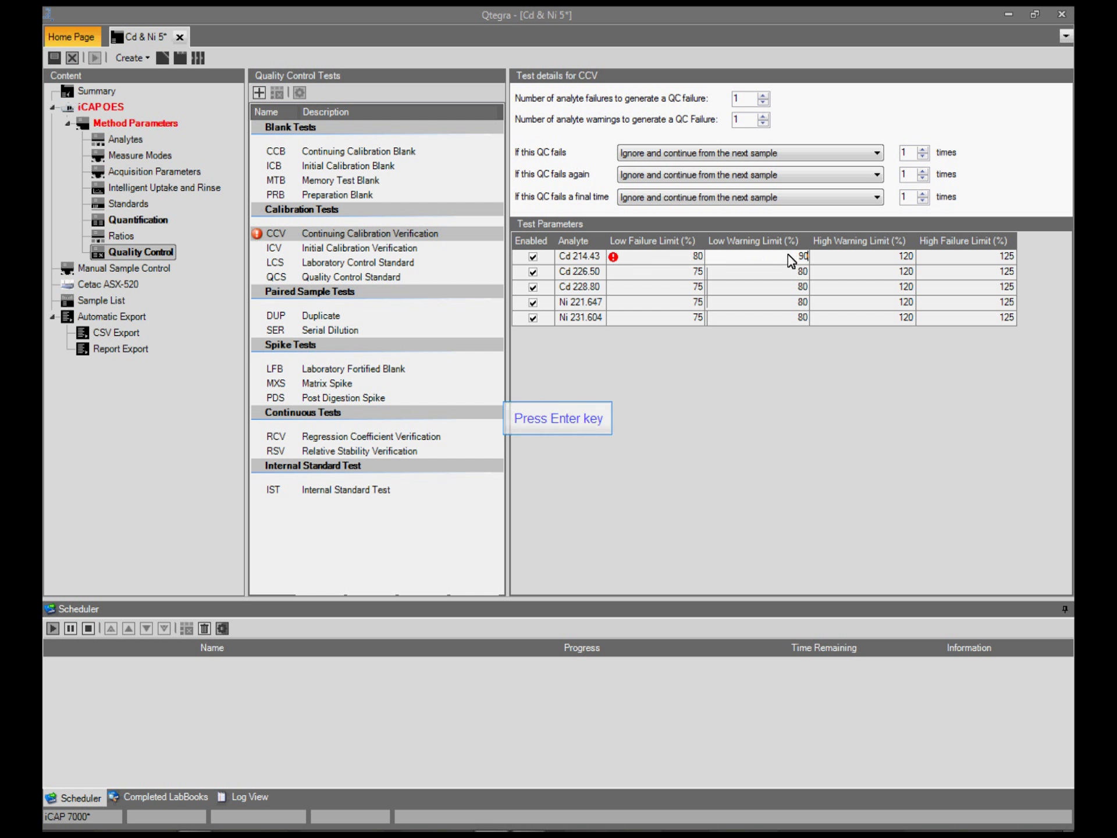
click(900, 256)
text(11)
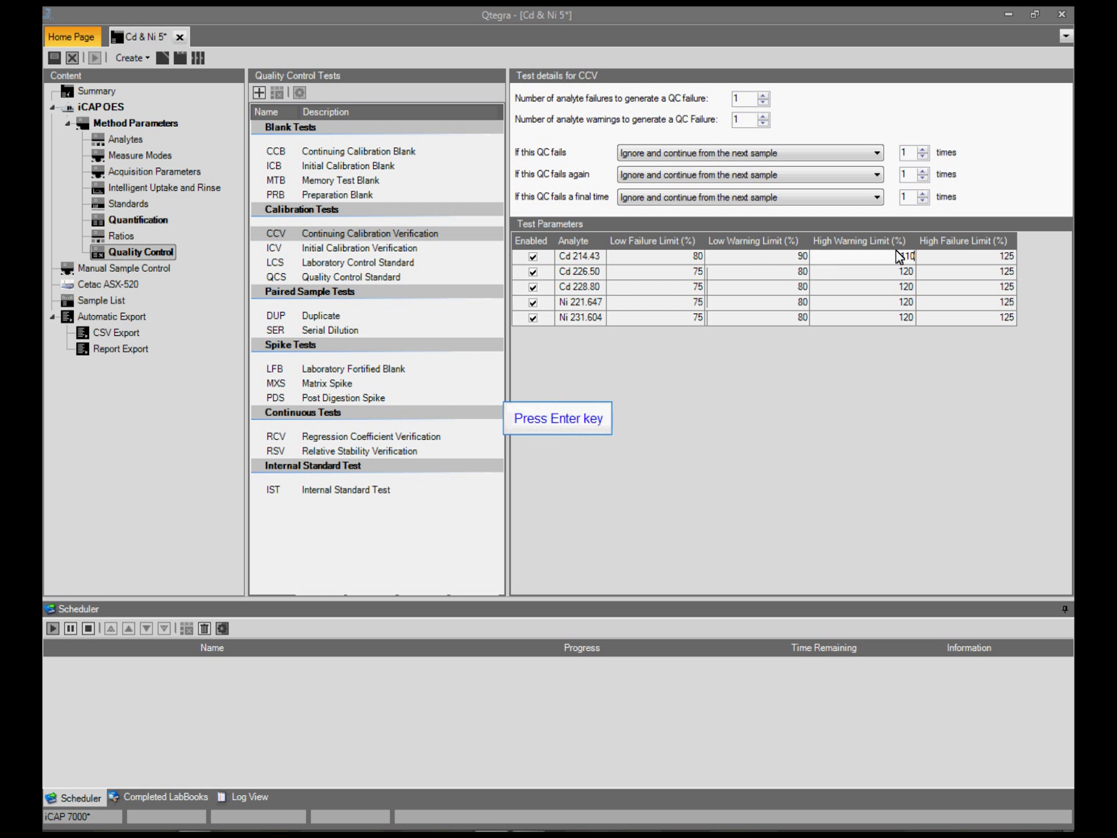
click(986, 257)
text(12)
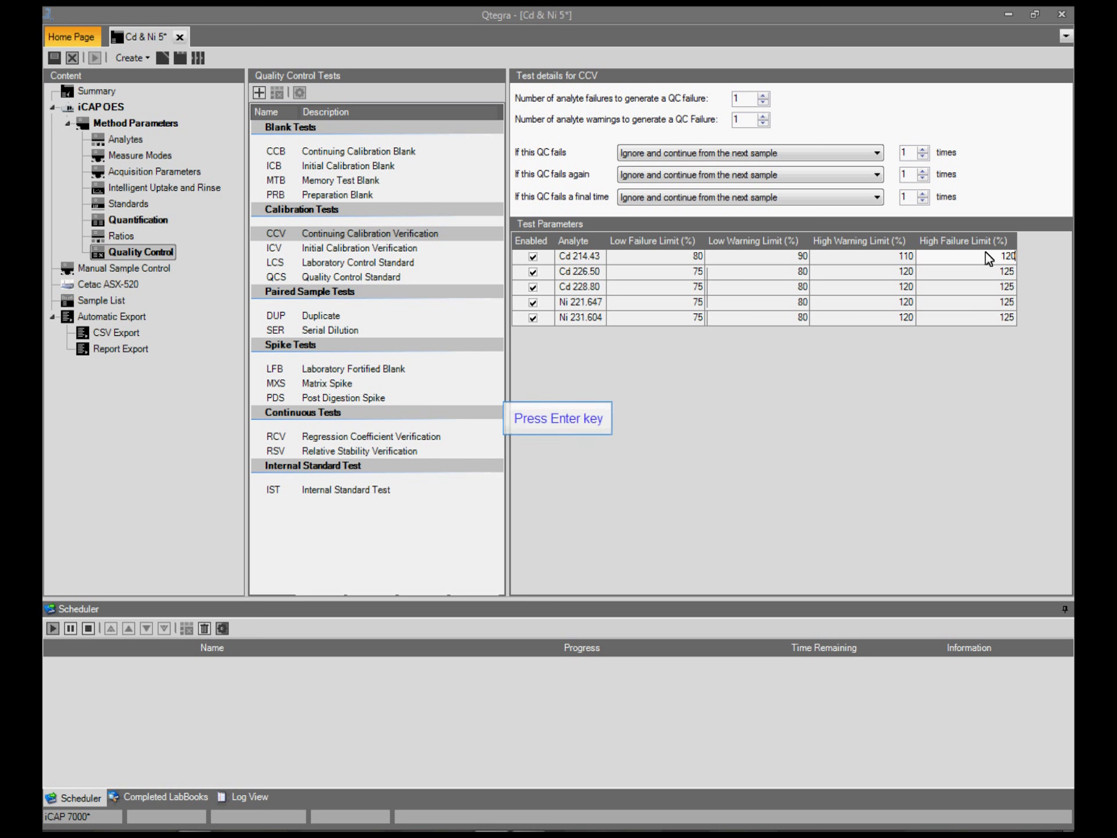
key(Return)
Fill the 80/90/110/120 % limits down to all five analytes, then view the ICV test limits
drag(995, 258, 993, 320)
right_click(993, 320)
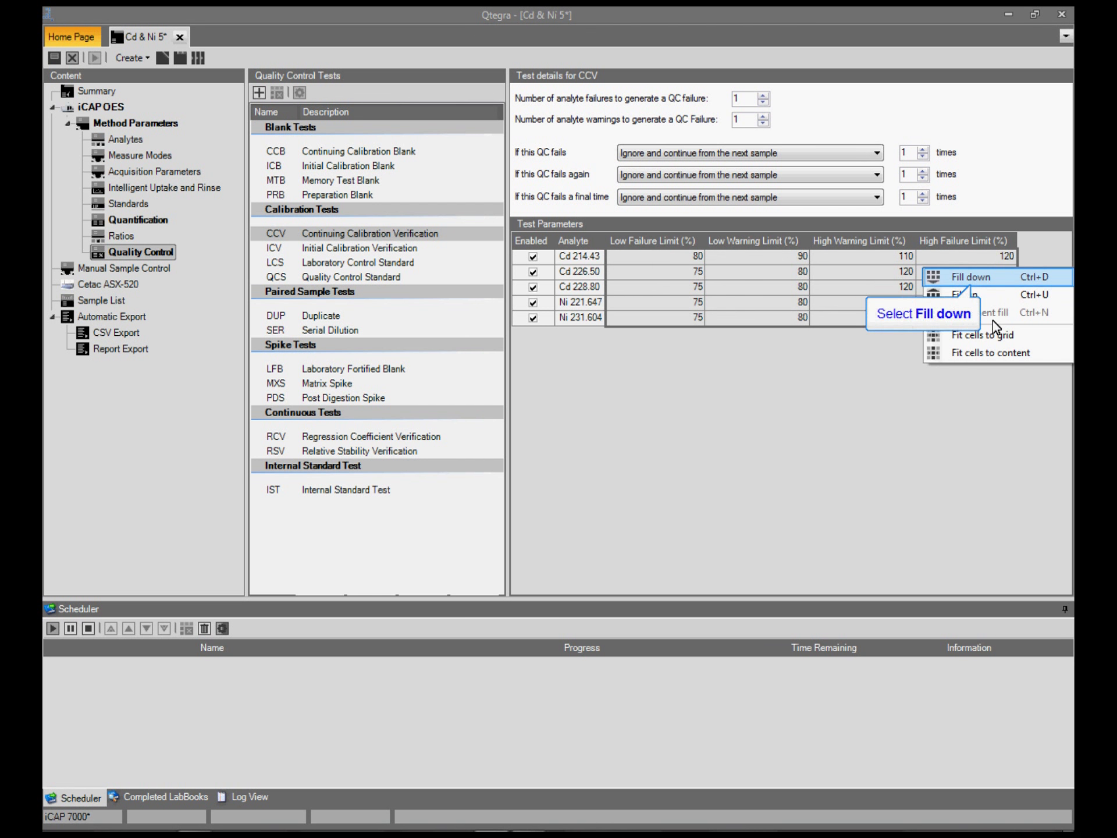
click(976, 281)
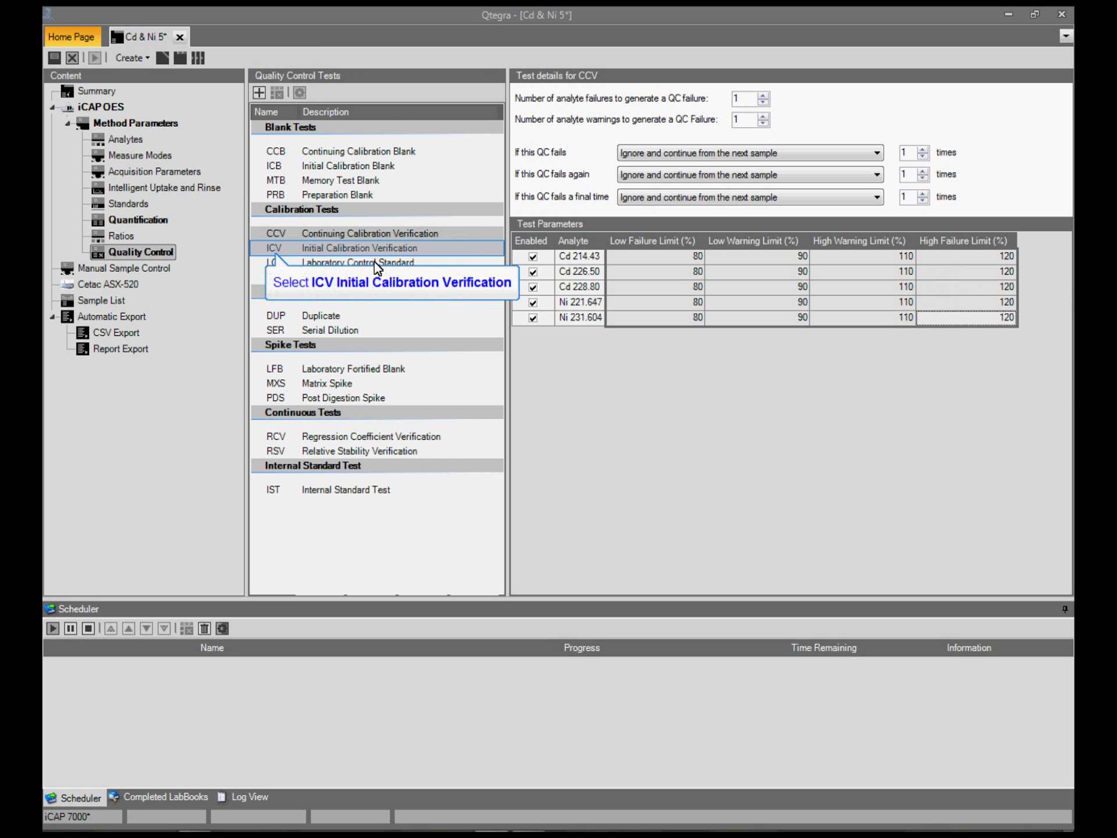
click(327, 246)
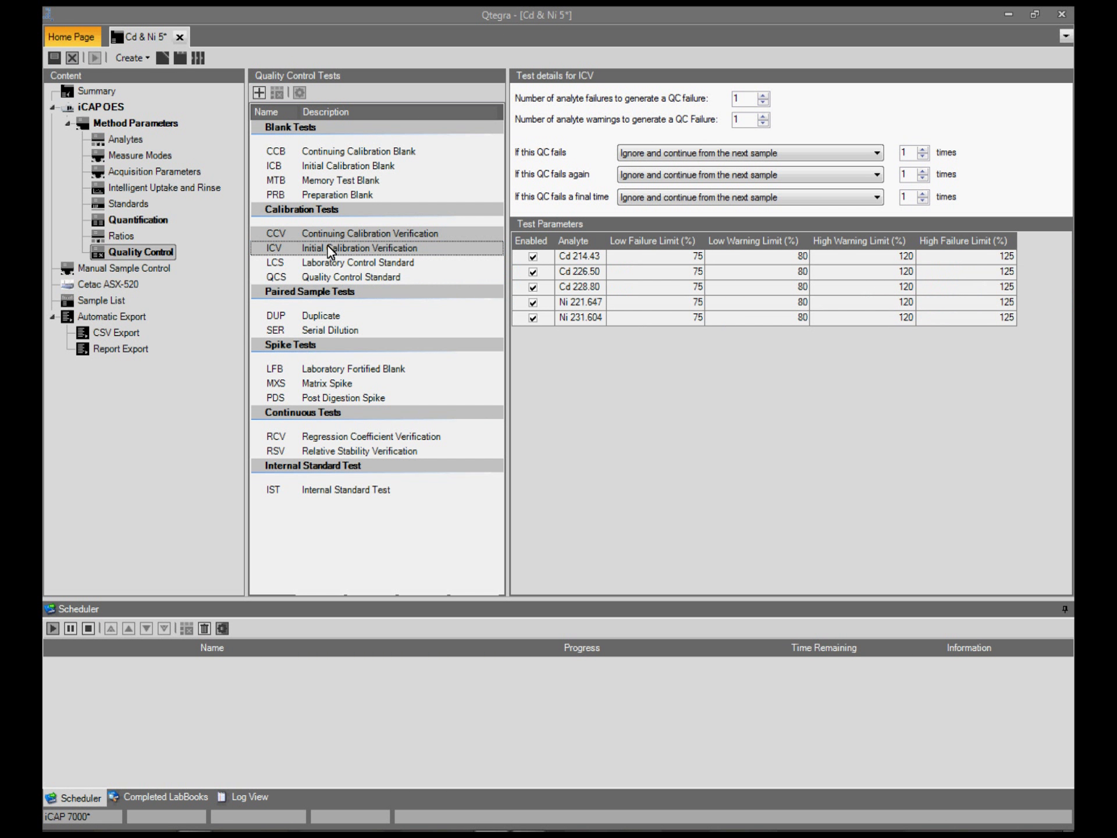
Create a new elemental standard named CCV built from the analyte list
click(347, 233)
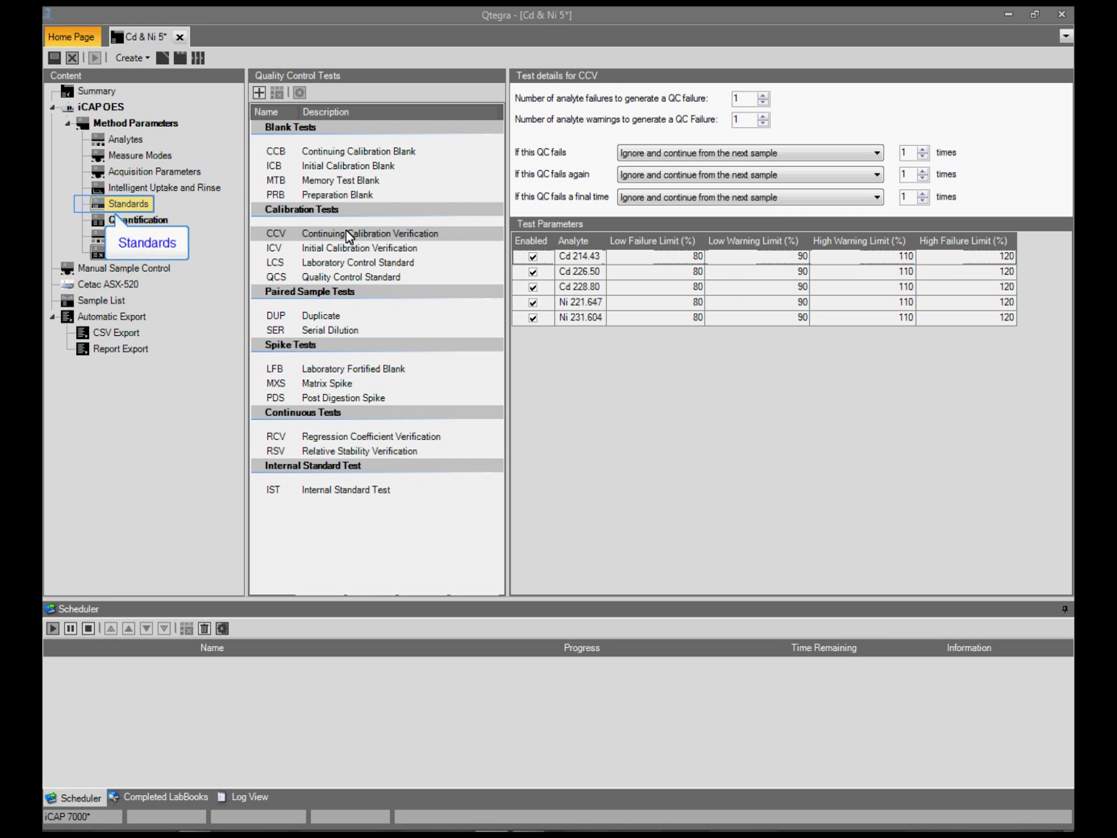
click(120, 203)
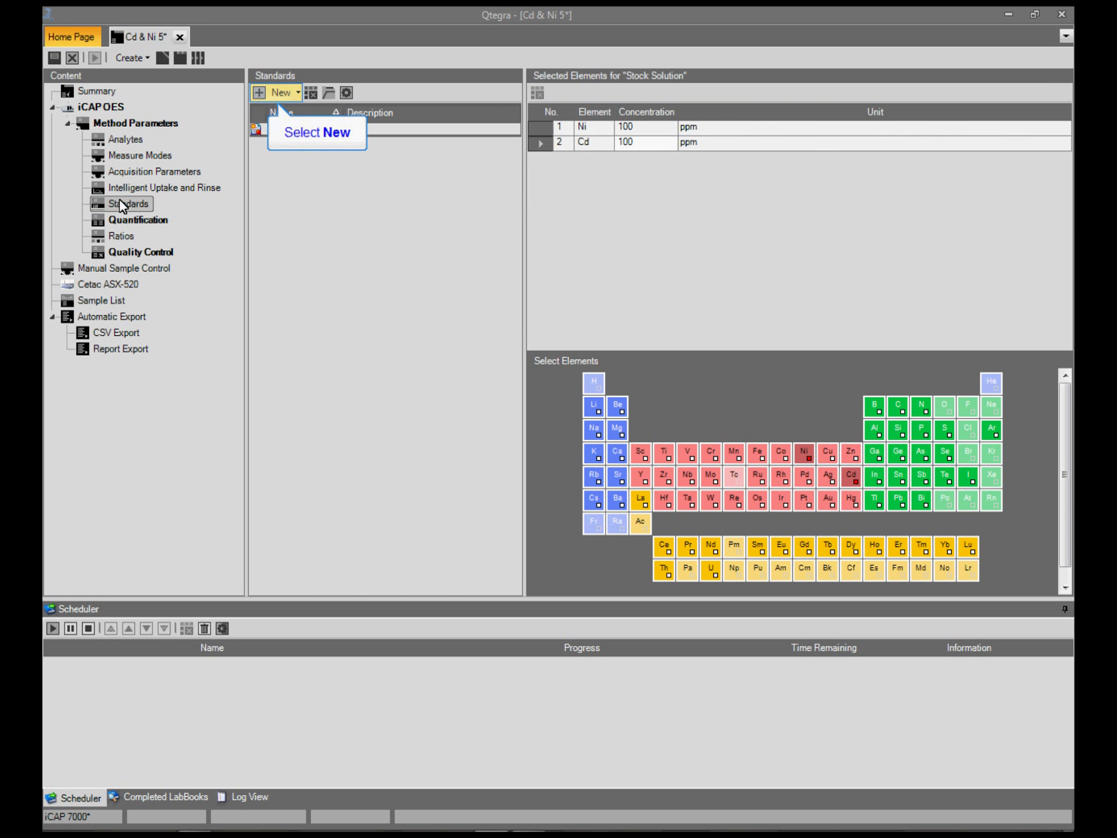
click(282, 92)
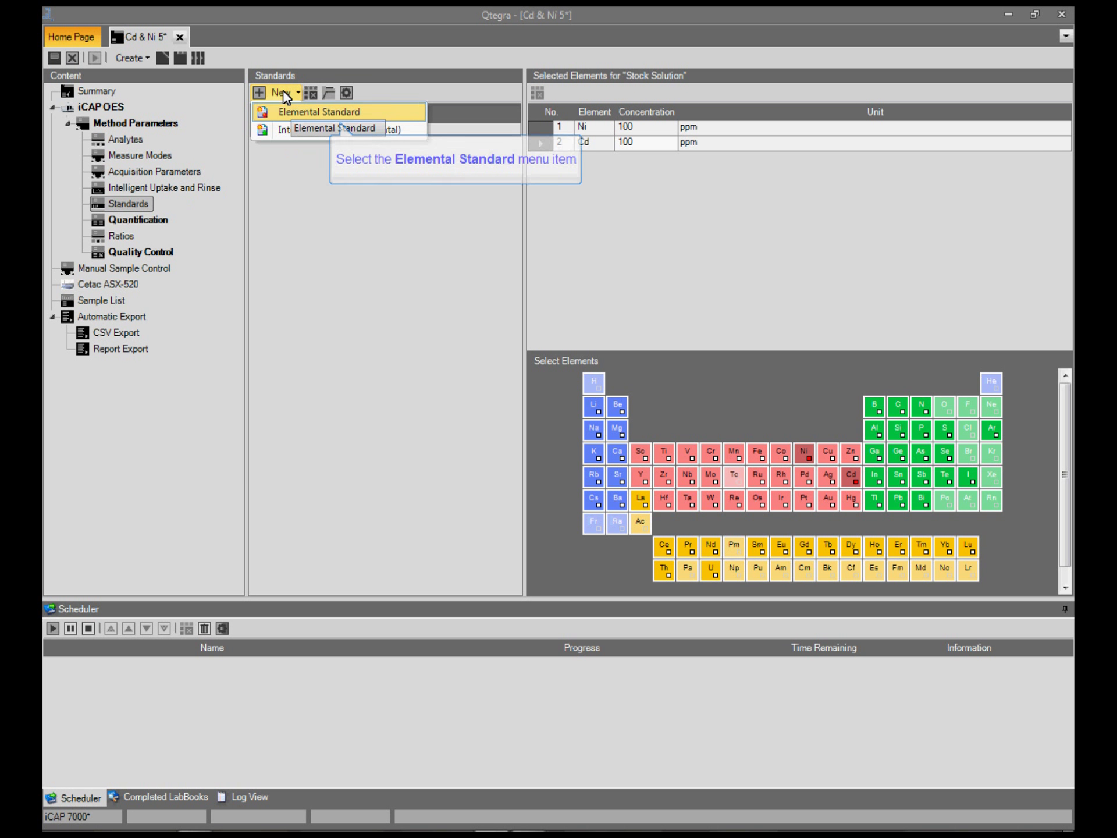
click(294, 111)
key(Caps_Lock)
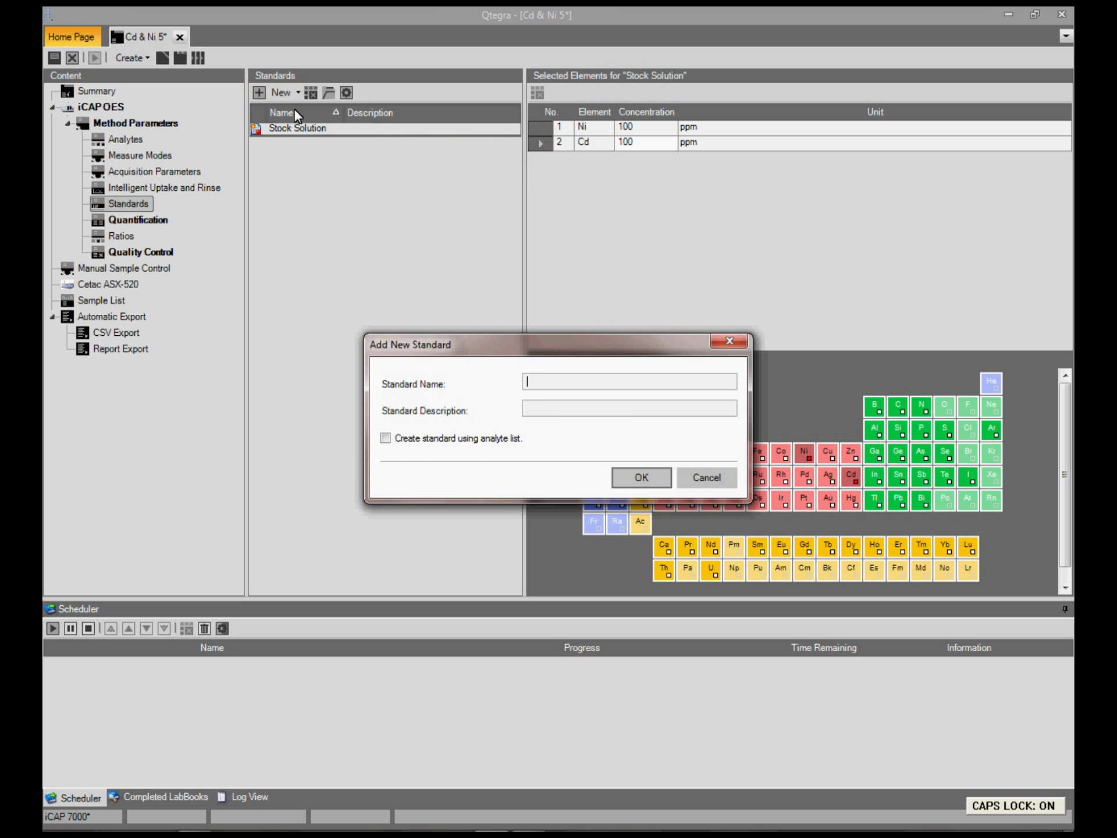
text(CCV)
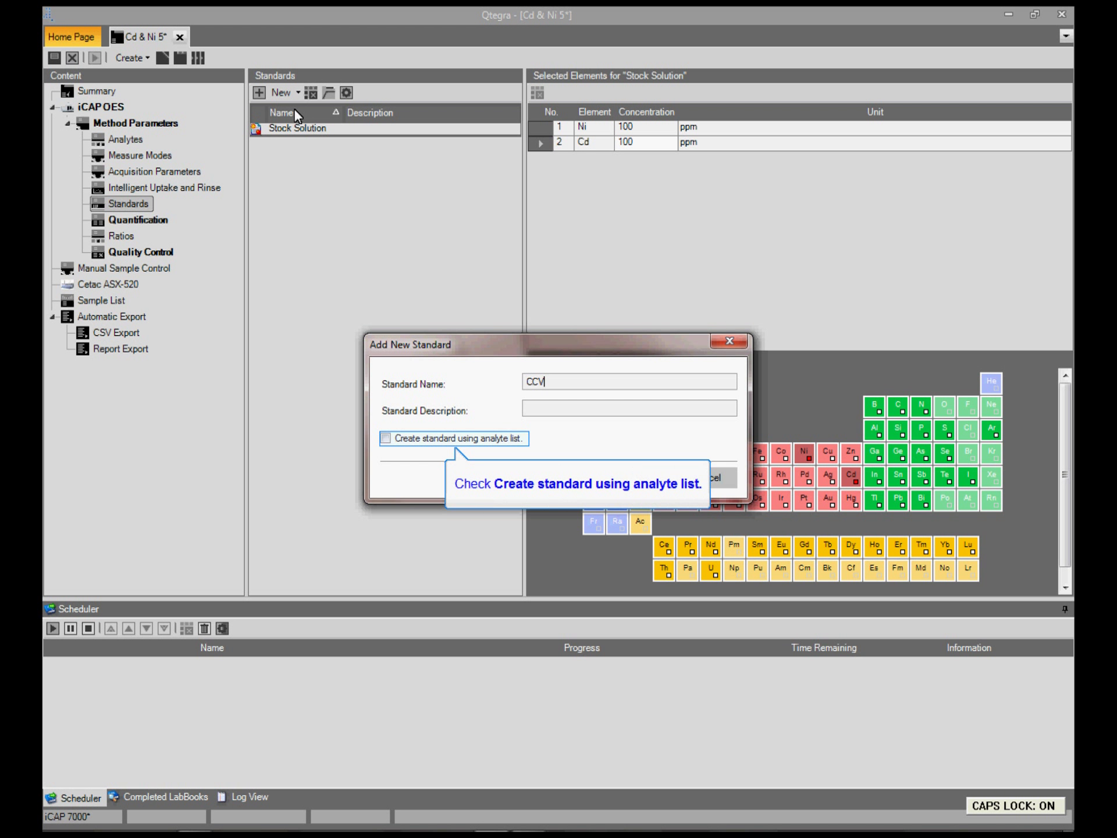
key(Tab)
key(Tab)
key(space)
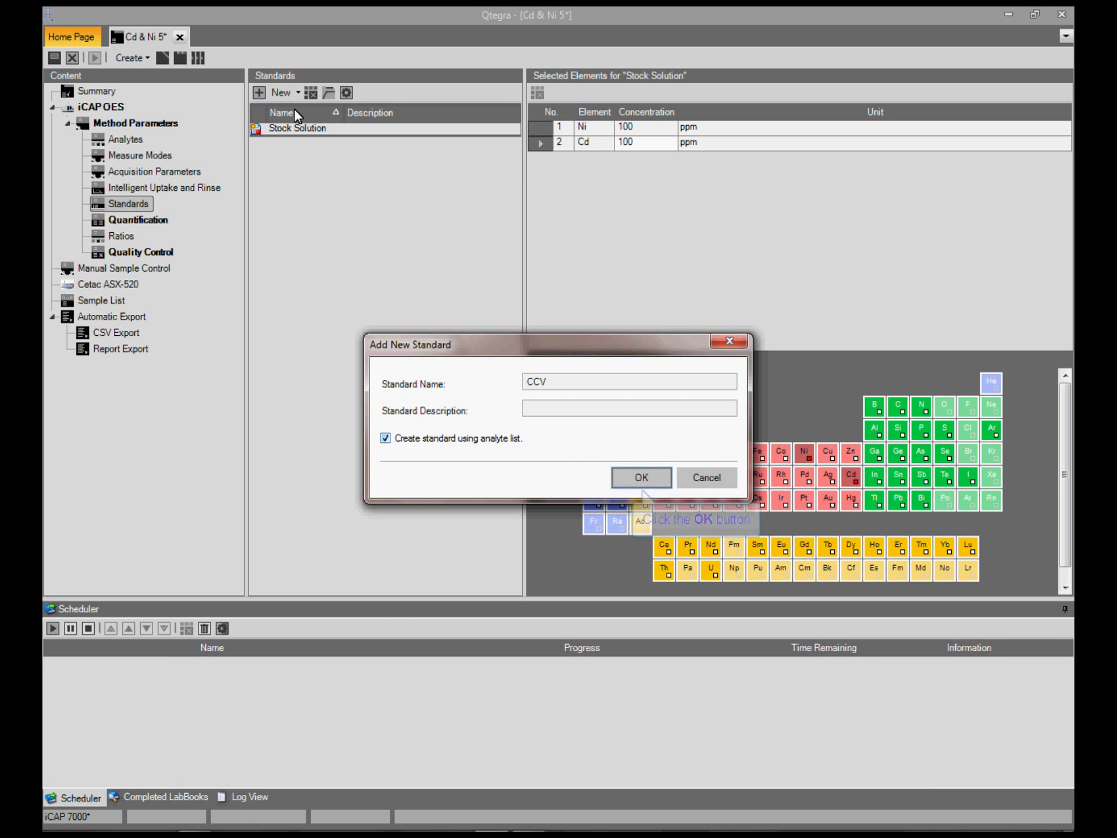
click(652, 470)
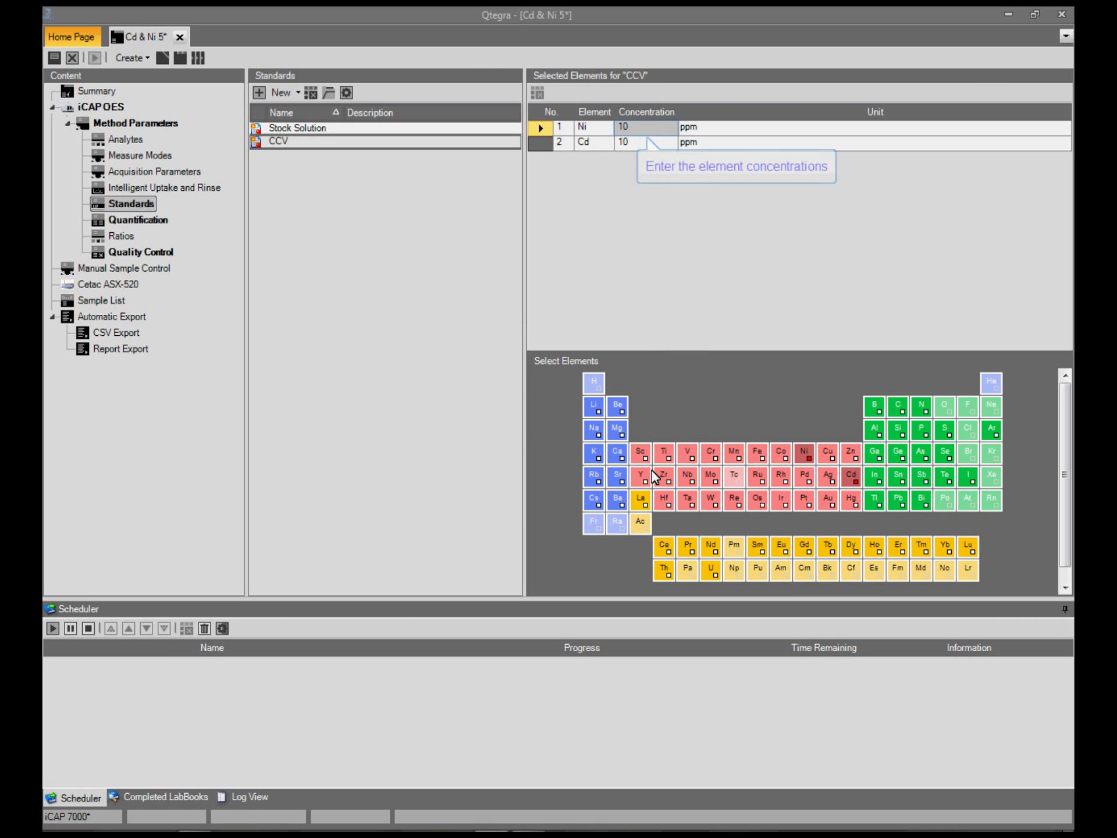
Set Ni's concentration to 5 ppm and fill it down so Cd is also 5 ppm
click(658, 128)
text(5)
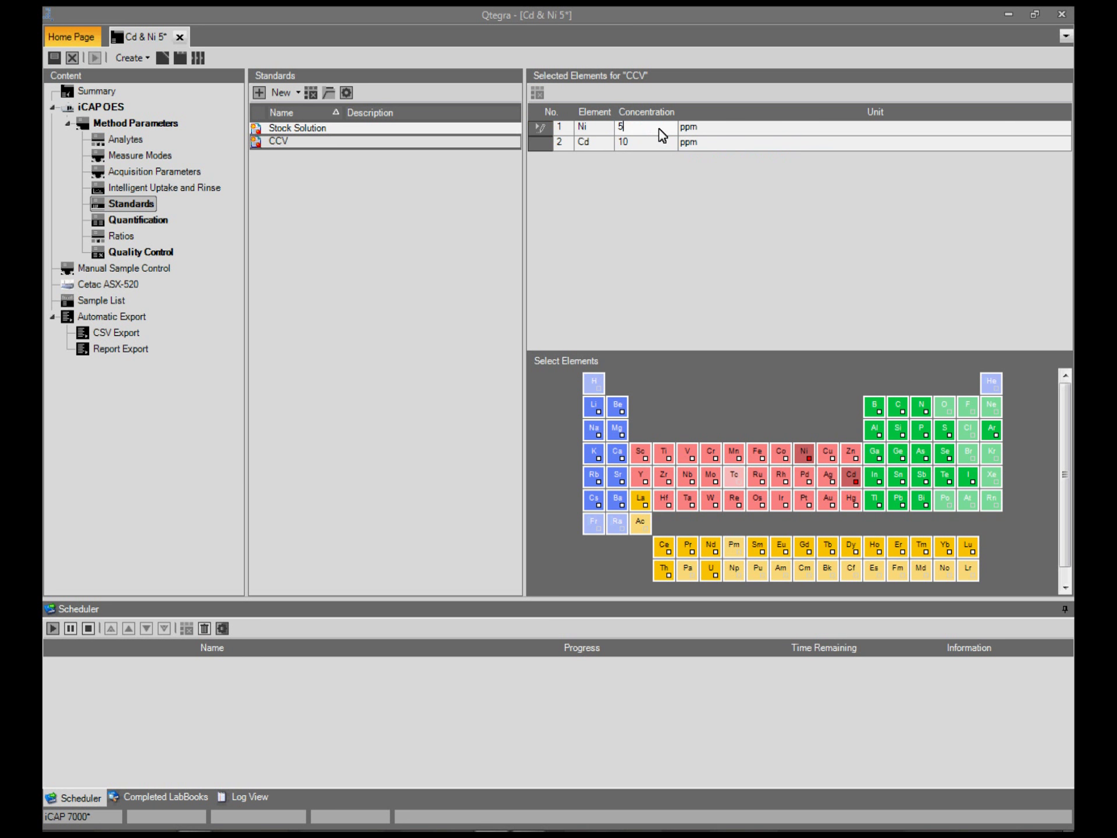
key(Return)
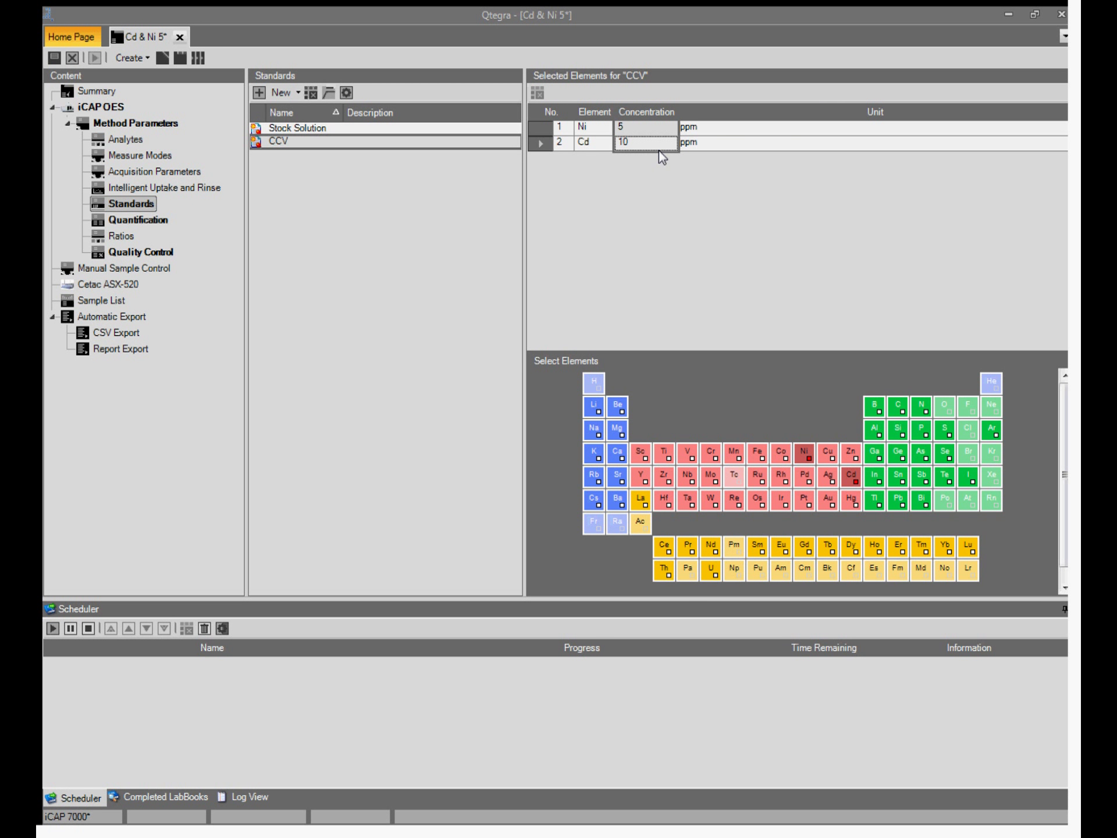
right_click(659, 150)
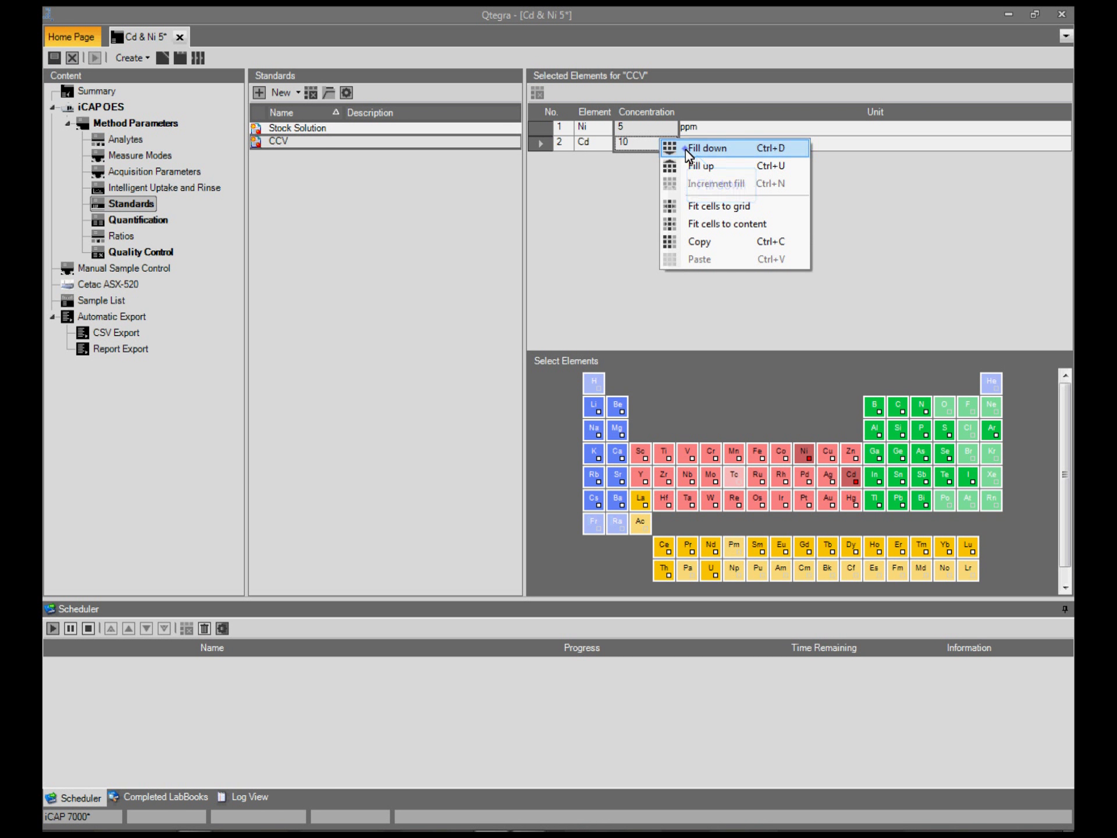
click(685, 149)
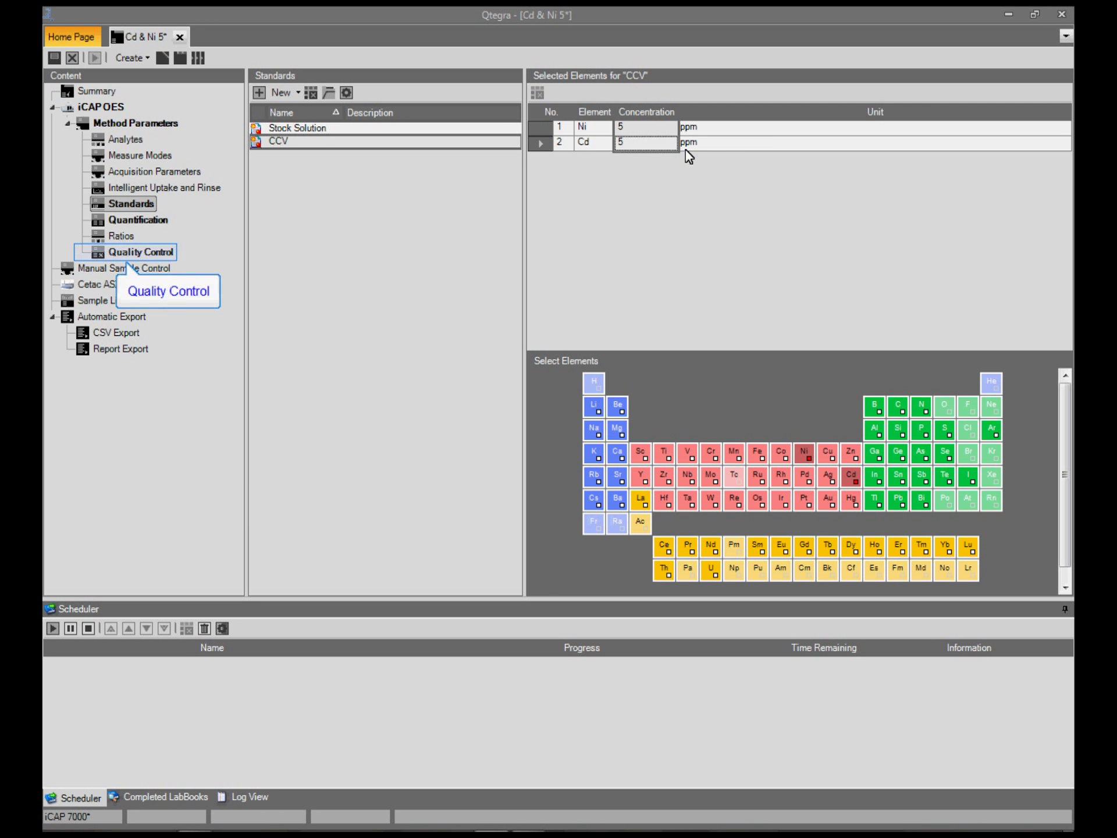
Set CCV failure actions to Rinse and repeat test, then Recalibrate, then Abort the Experiment on final failure
click(167, 251)
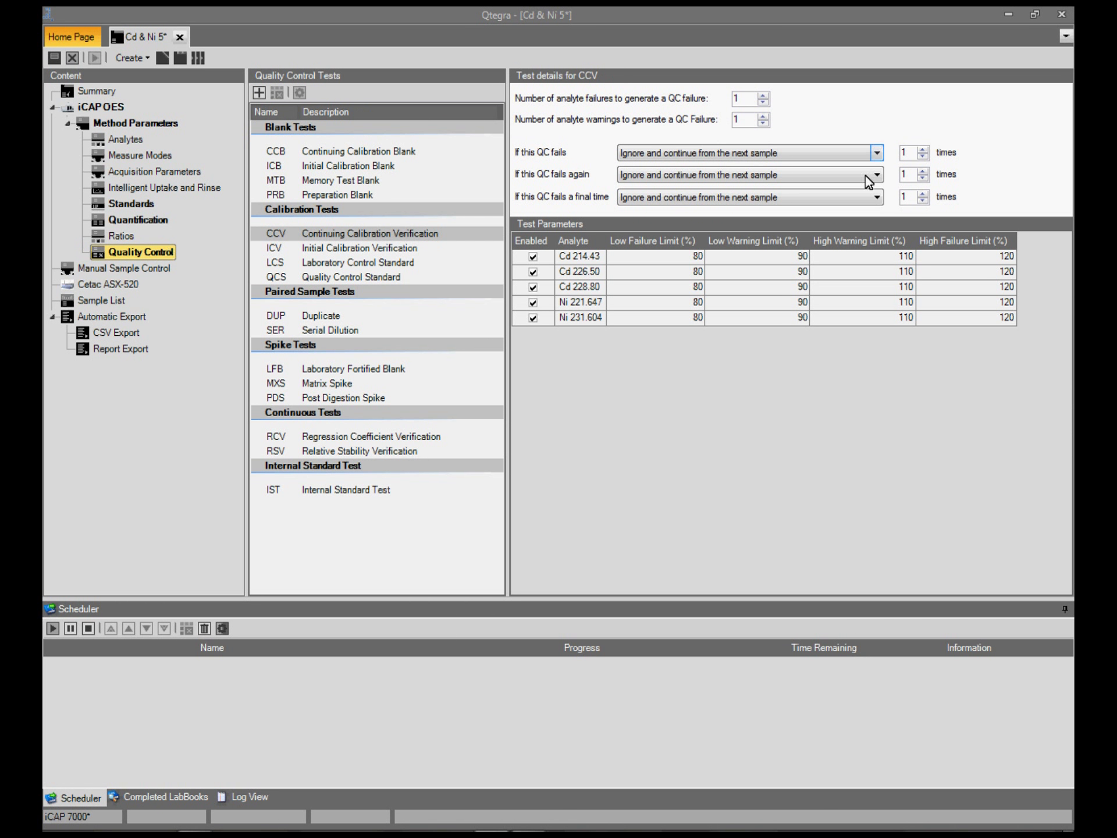
click(876, 153)
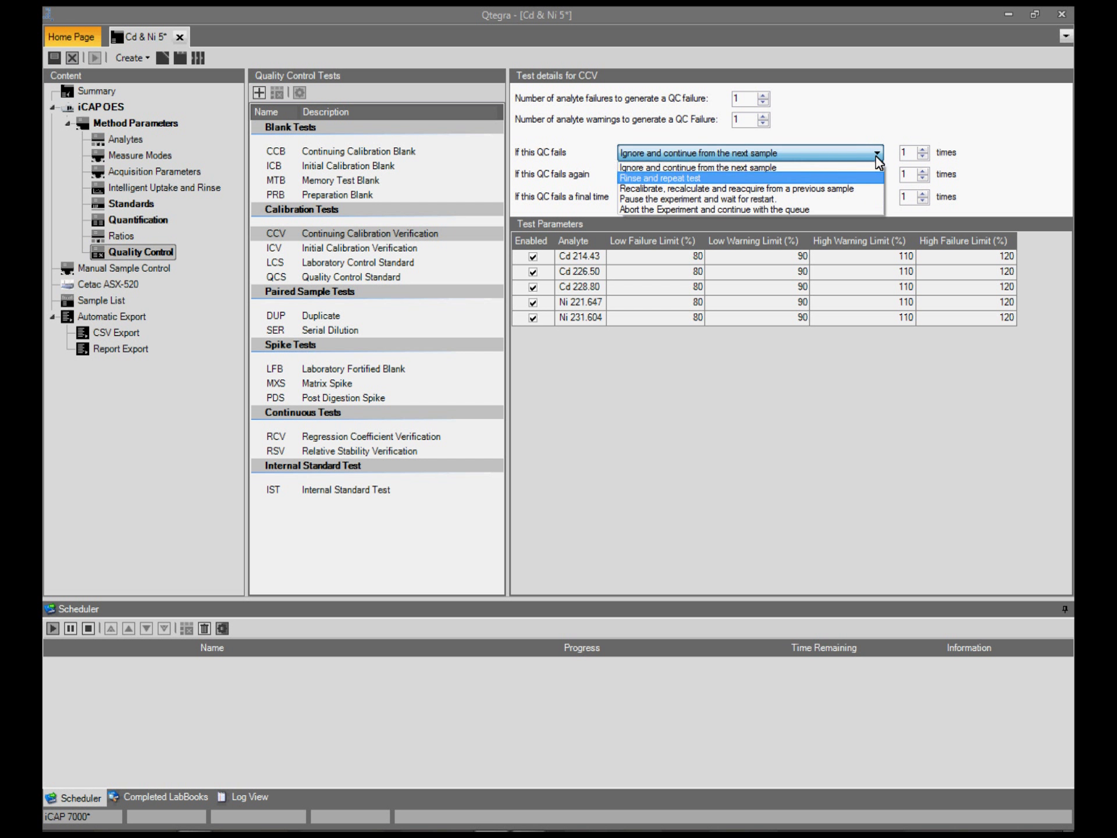
key(Down)
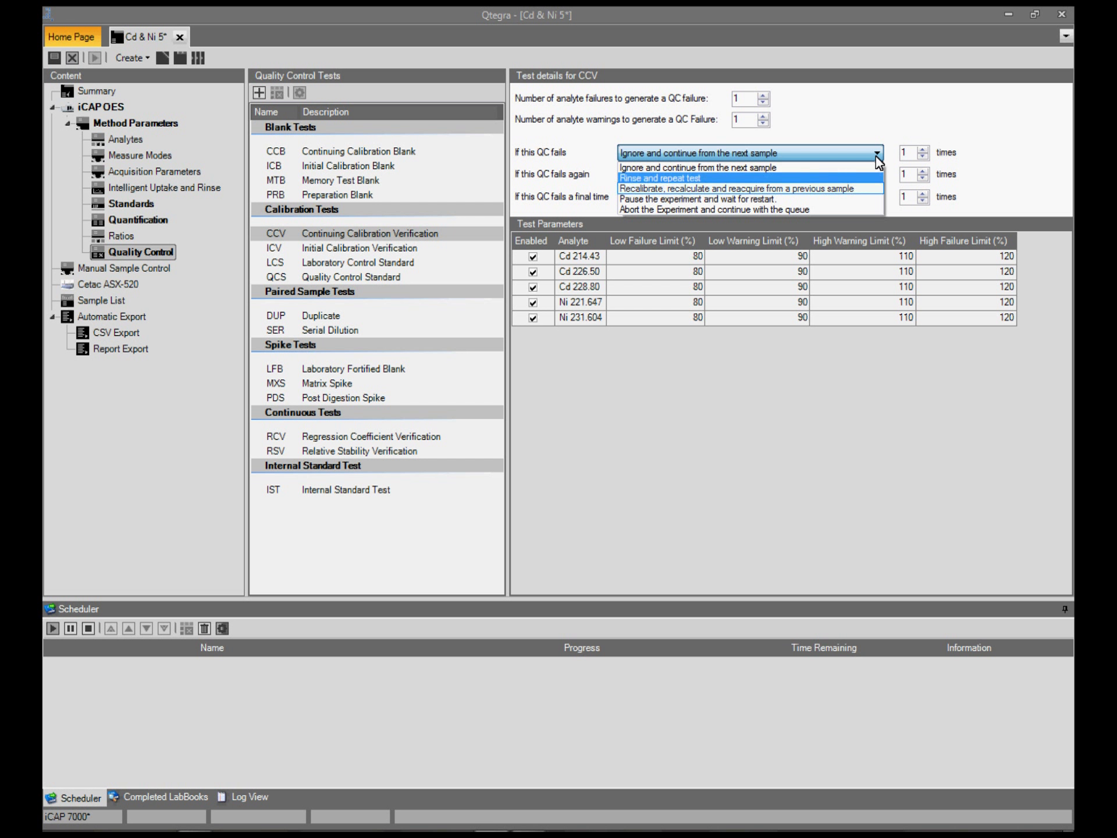
key(Down)
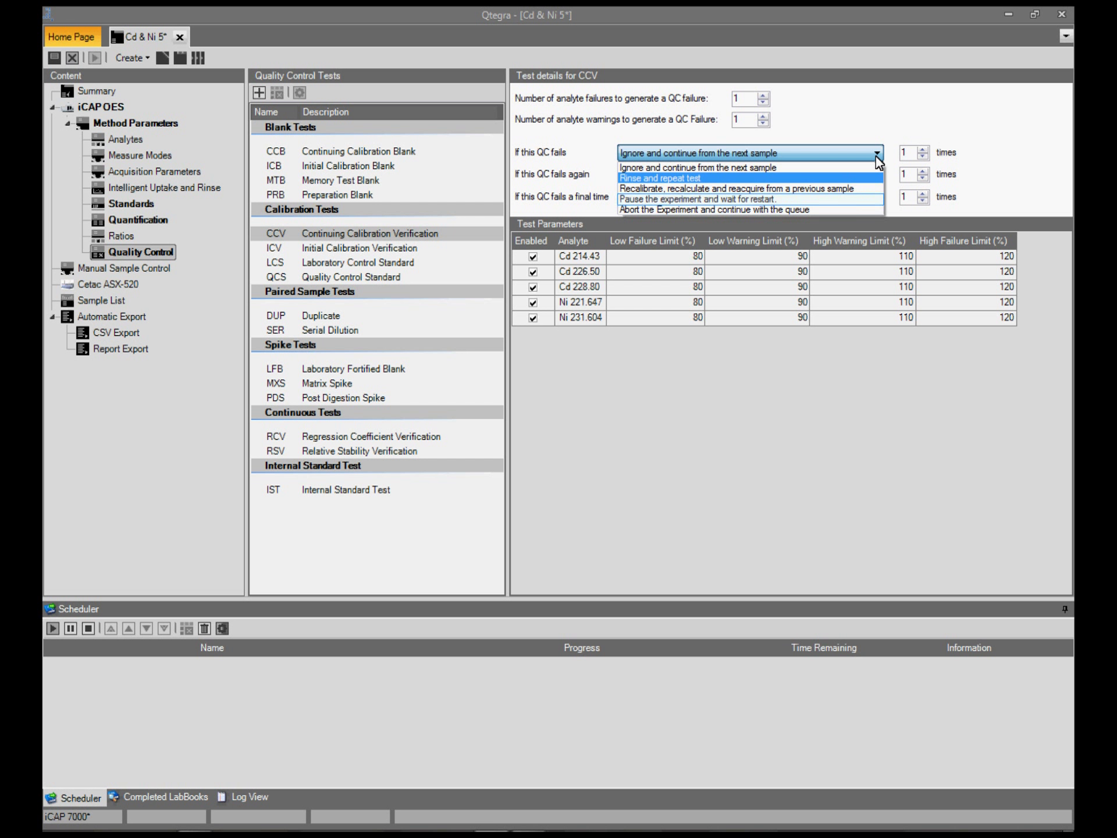
key(Down)
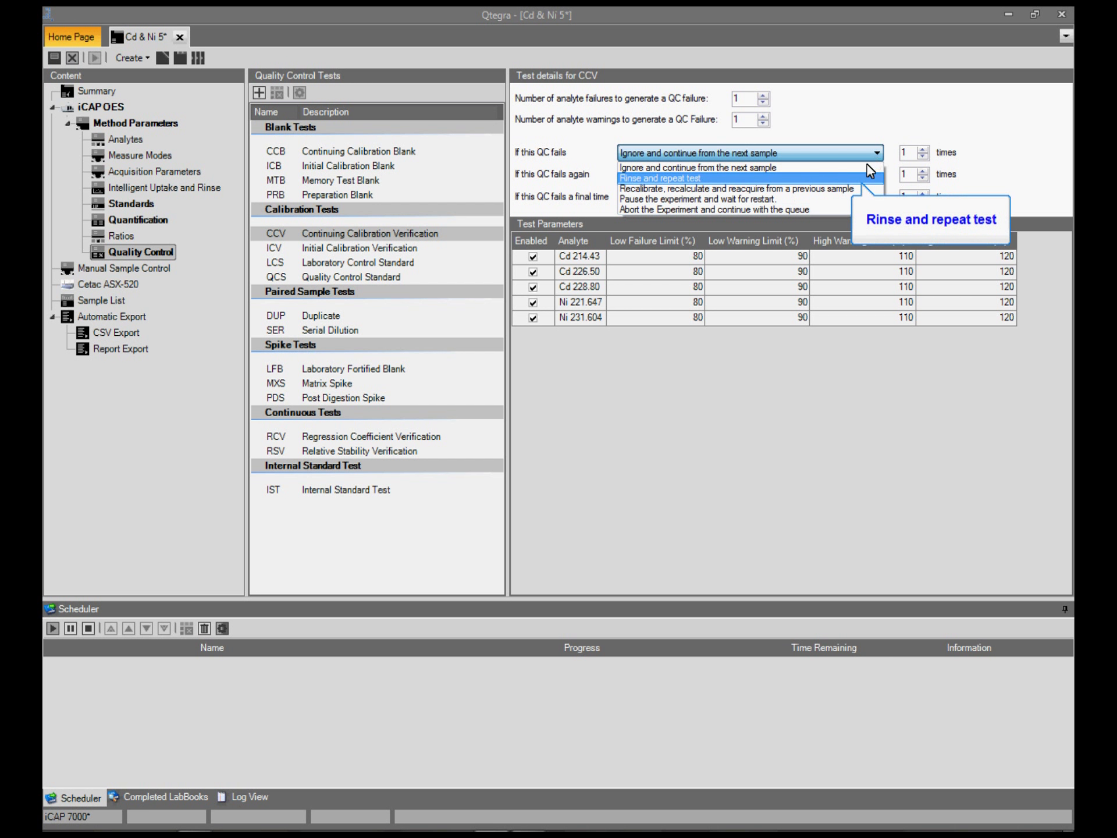
click(866, 176)
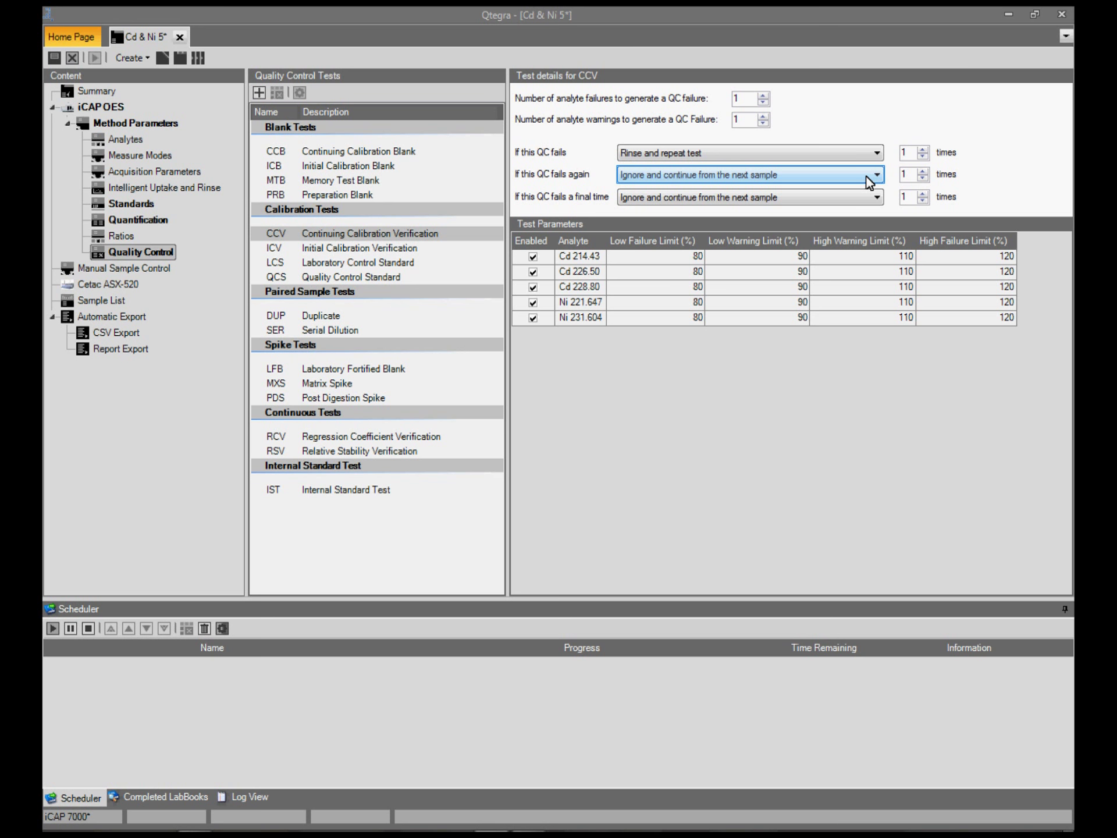
click(866, 176)
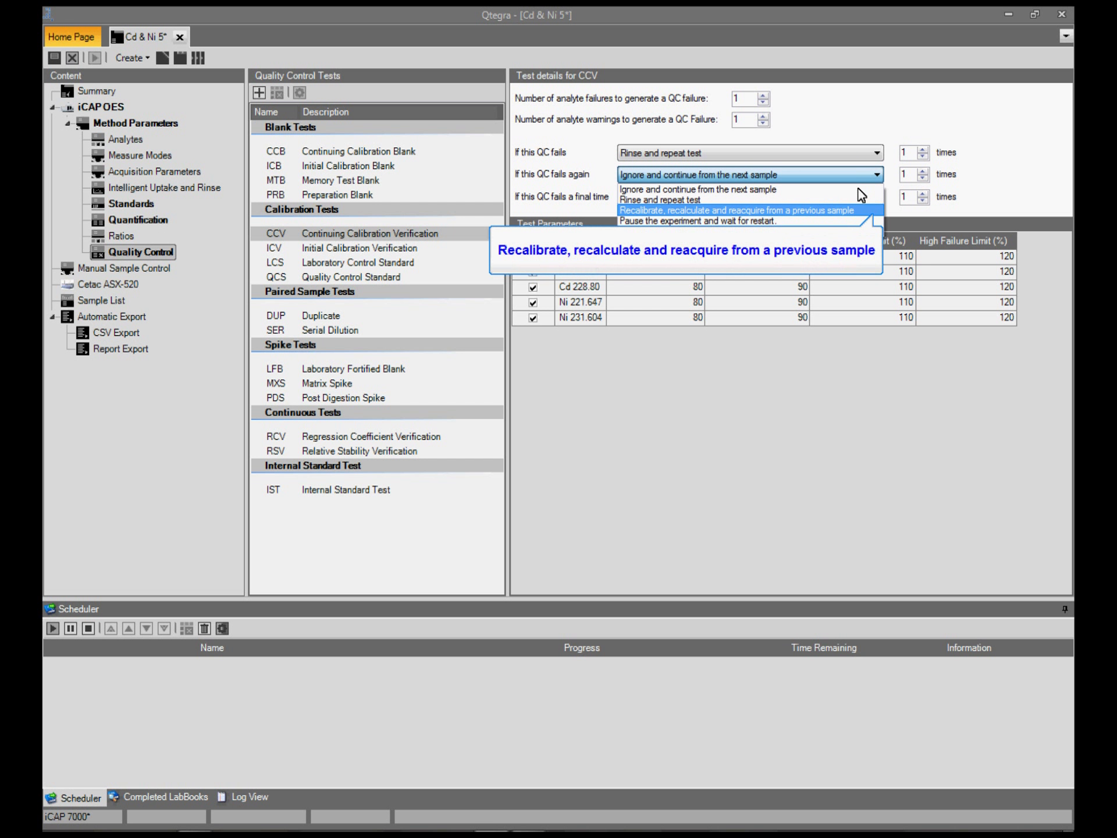
click(857, 211)
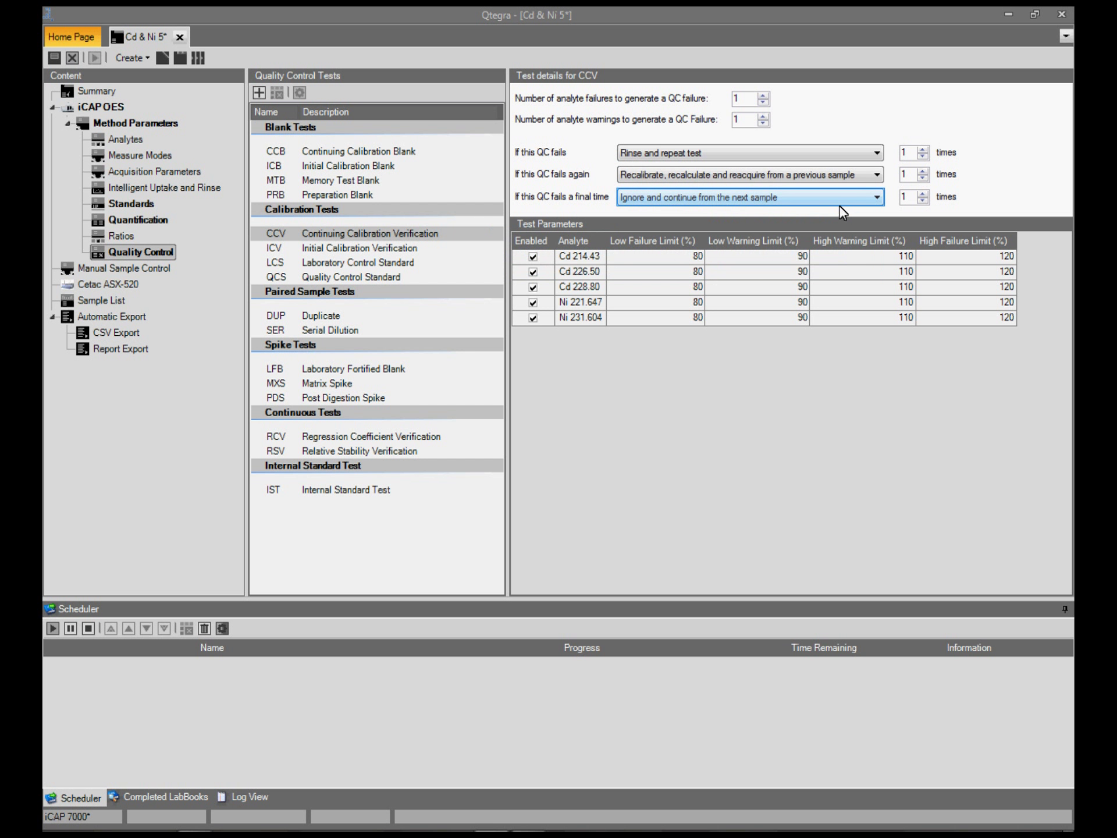
click(838, 198)
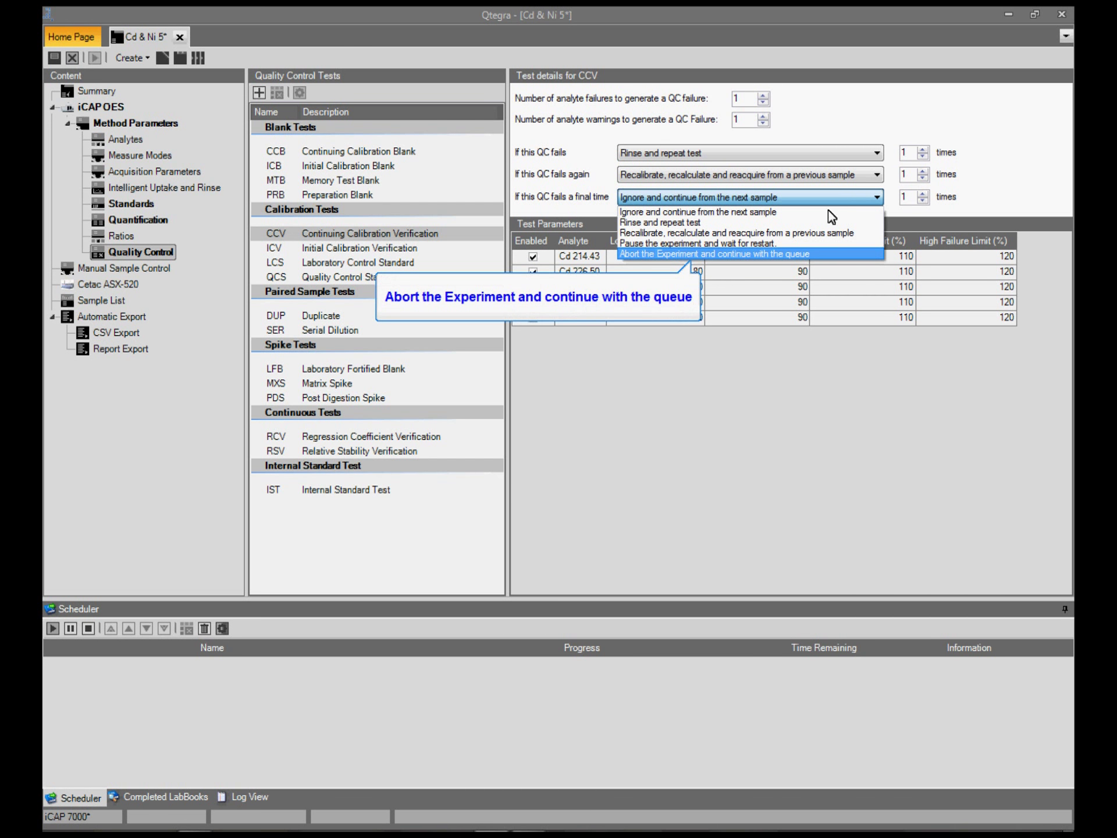
click(826, 250)
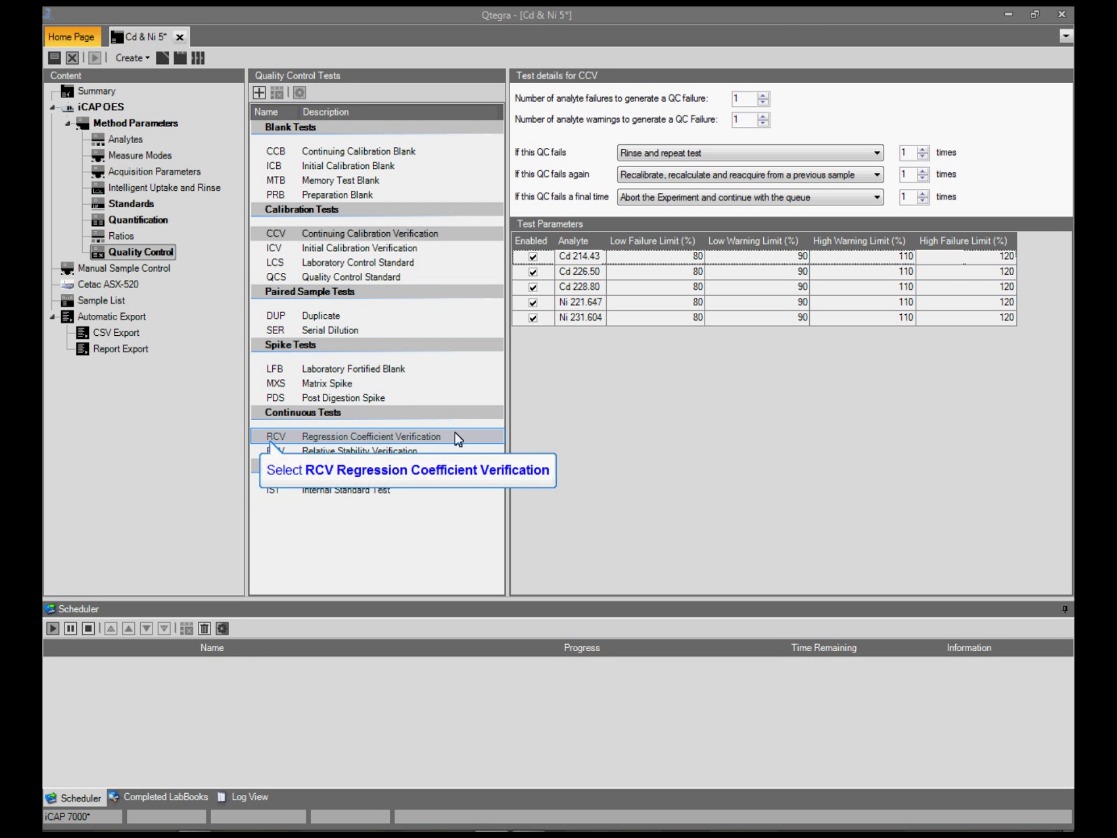
Give Ni 231.604 RCV limits of 0.999 warning and 0.995 failure, then fill them down to all five lines
click(456, 433)
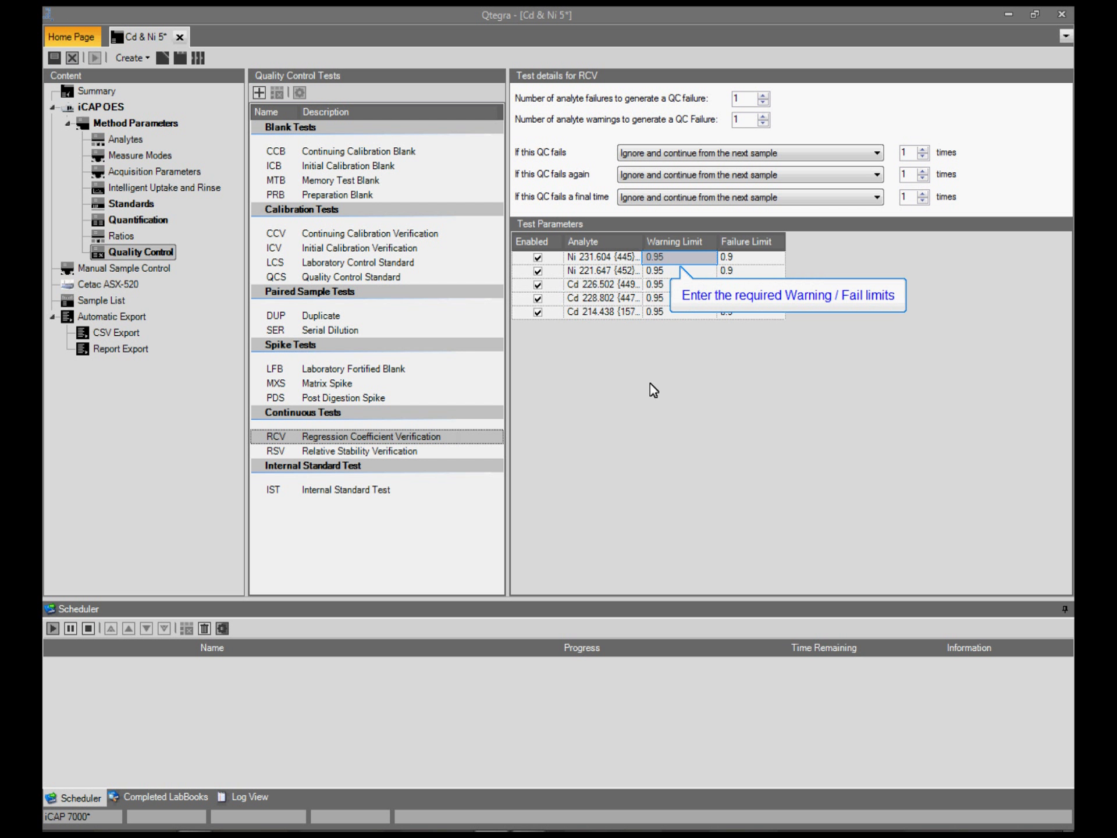
click(704, 261)
text(0.999)
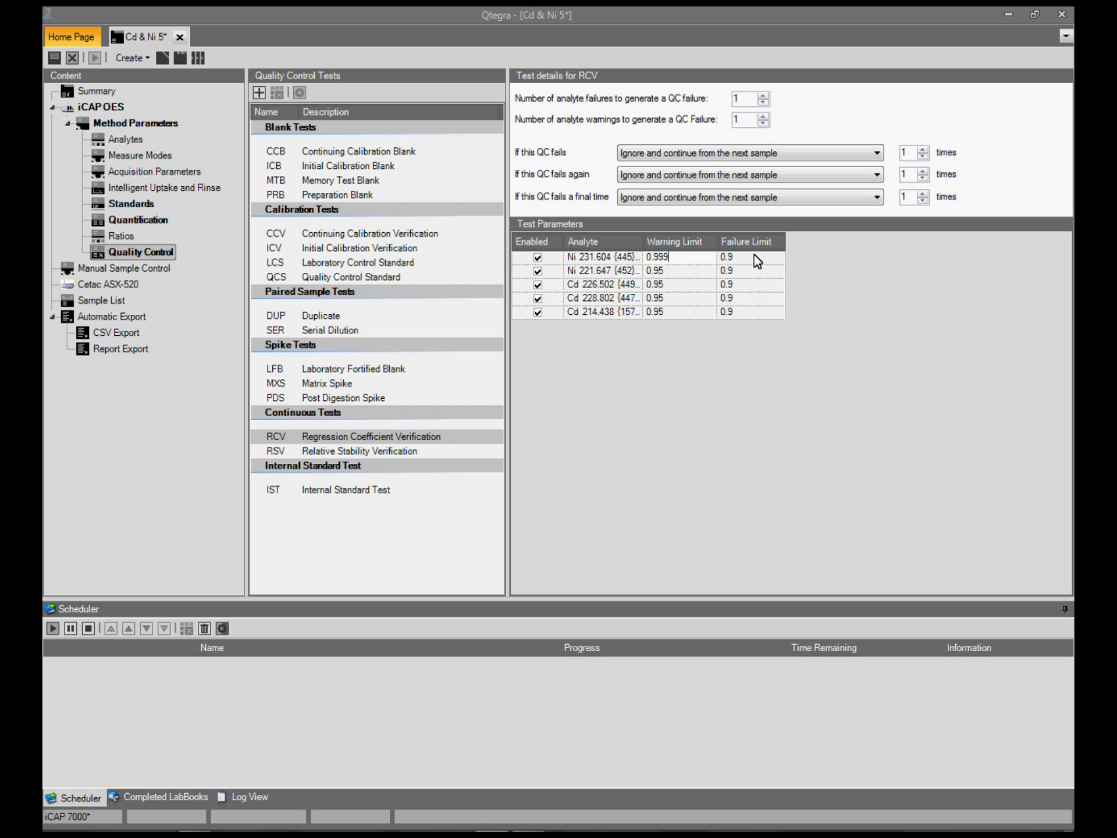
key(Return)
click(739, 260)
text(0)
key(Return)
drag(689, 259, 740, 313)
right_click(741, 312)
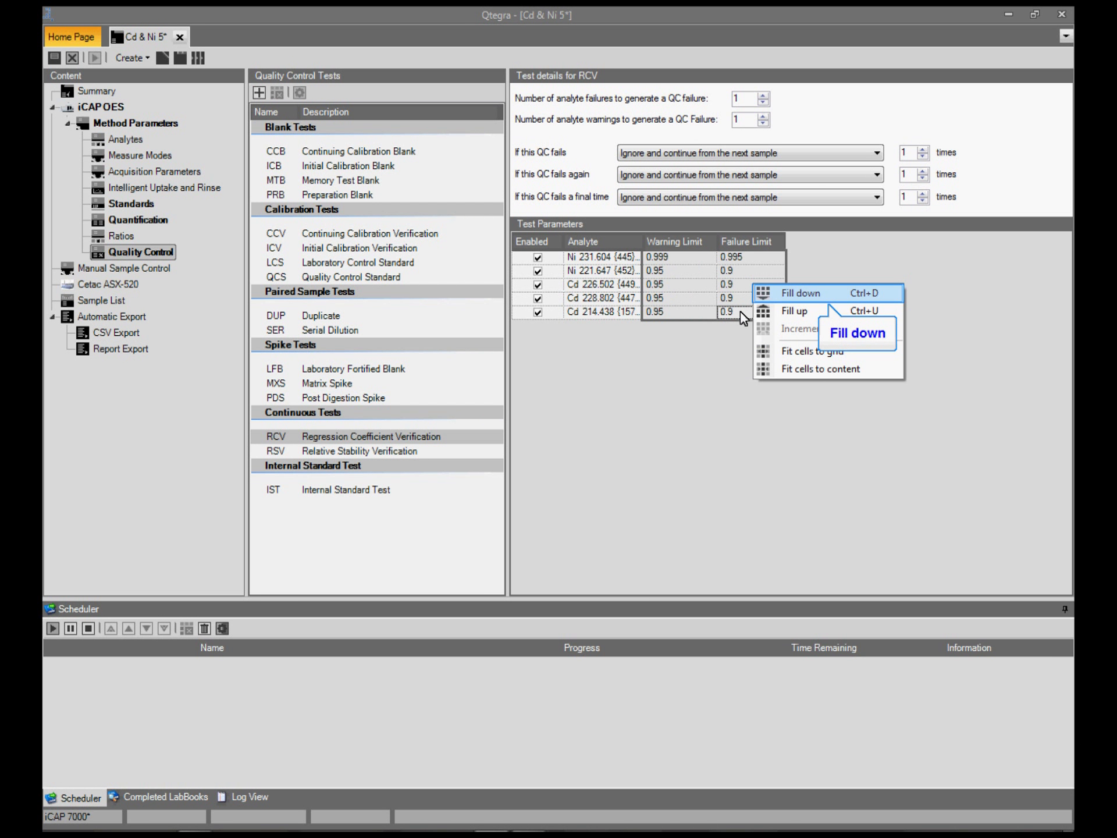
click(770, 289)
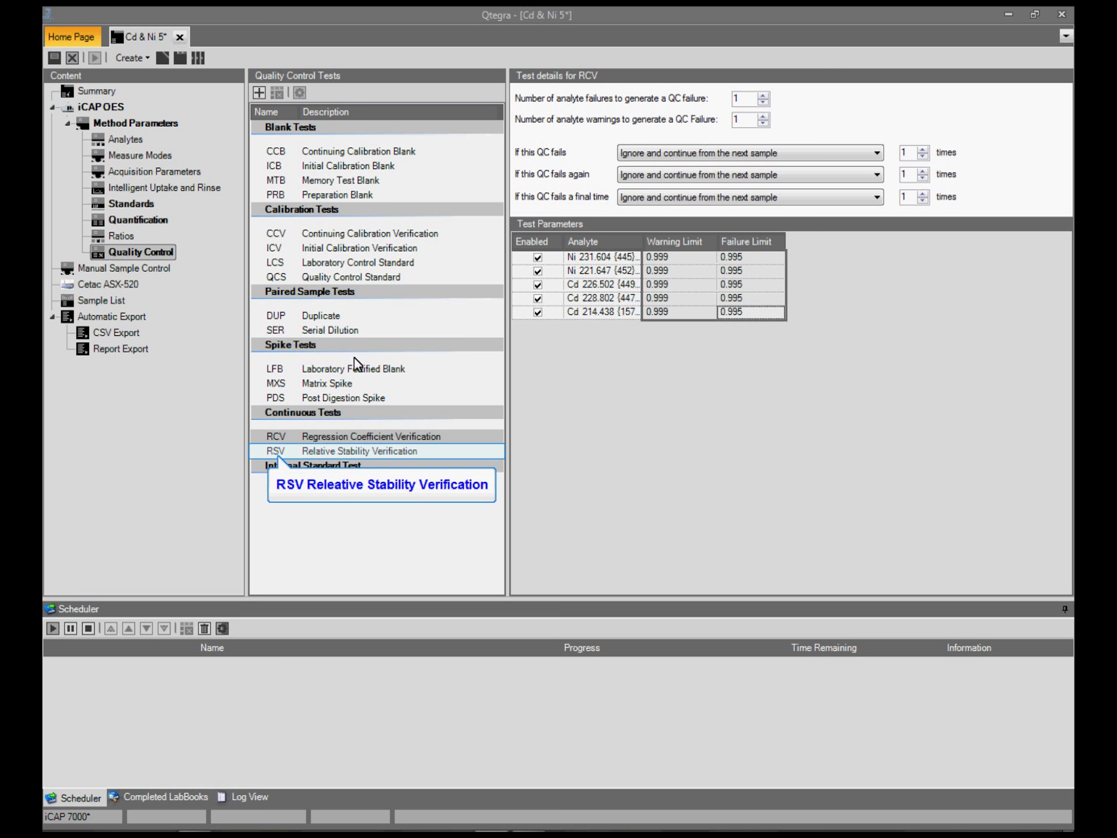
Keep Concentration as RSV's Verify mode for Cd 214.438, then show the Internal Standard Test settings
click(302, 449)
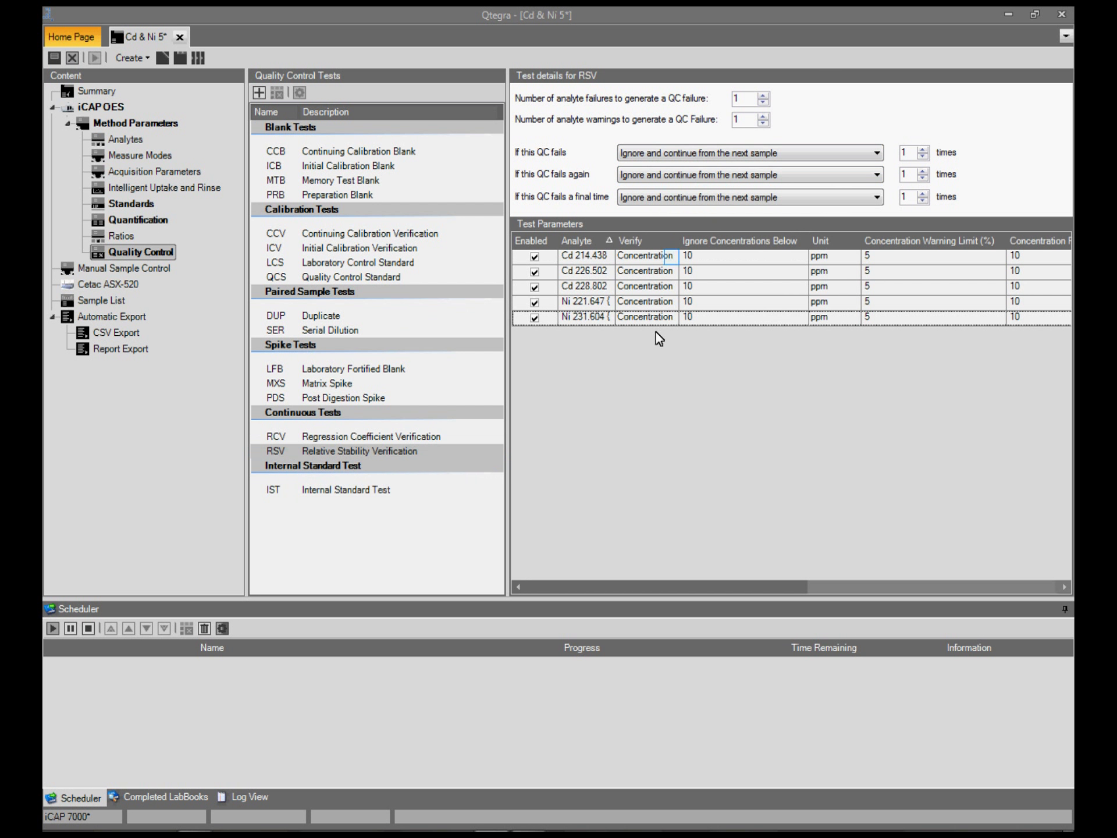
click(673, 257)
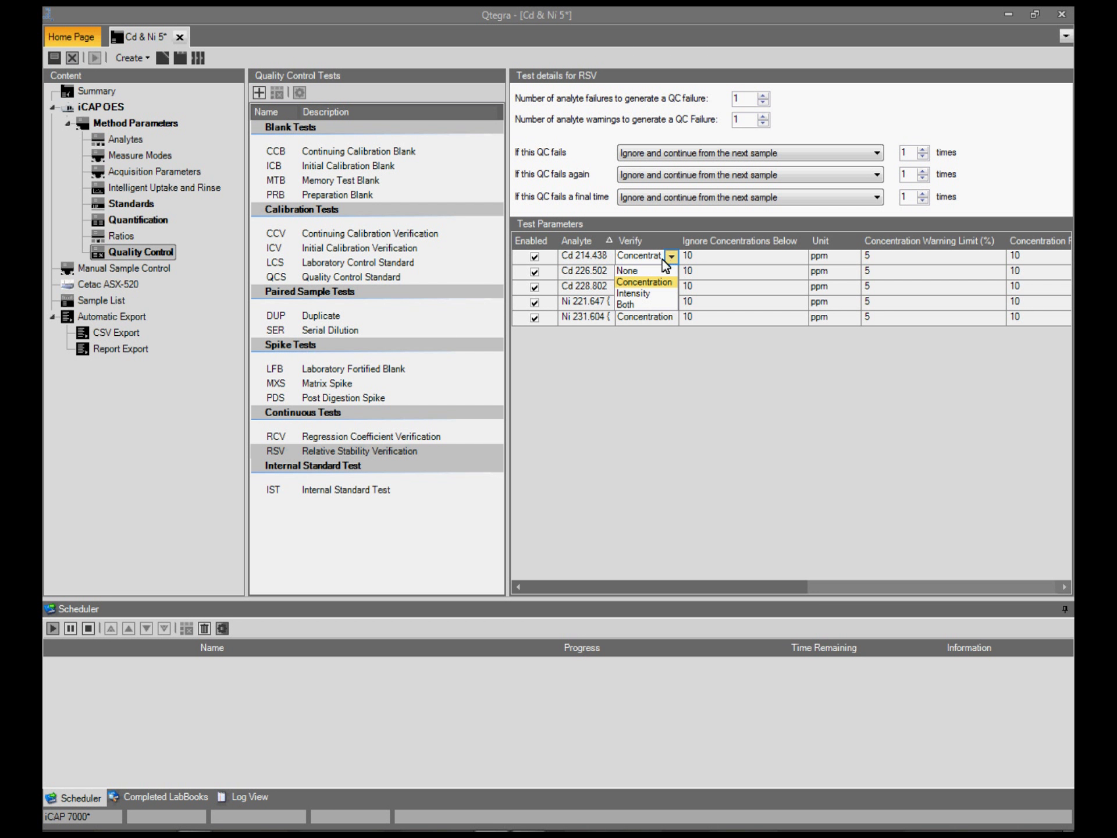
click(651, 279)
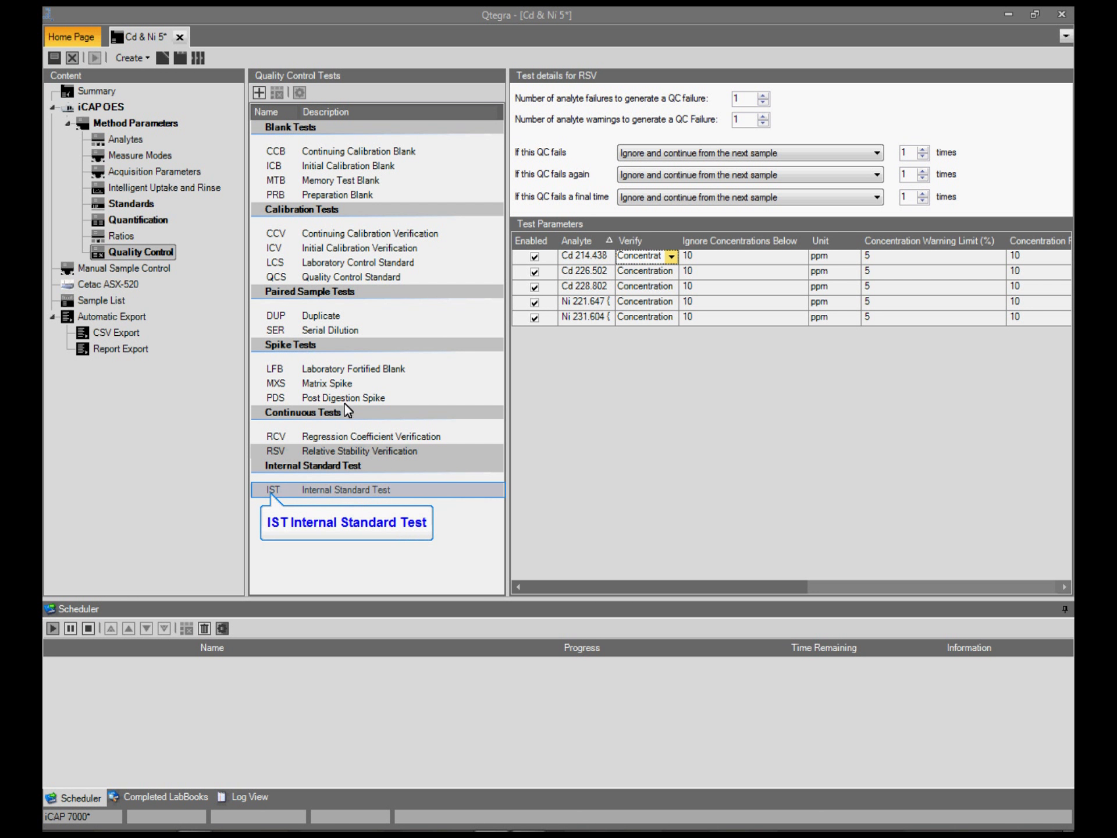
click(330, 487)
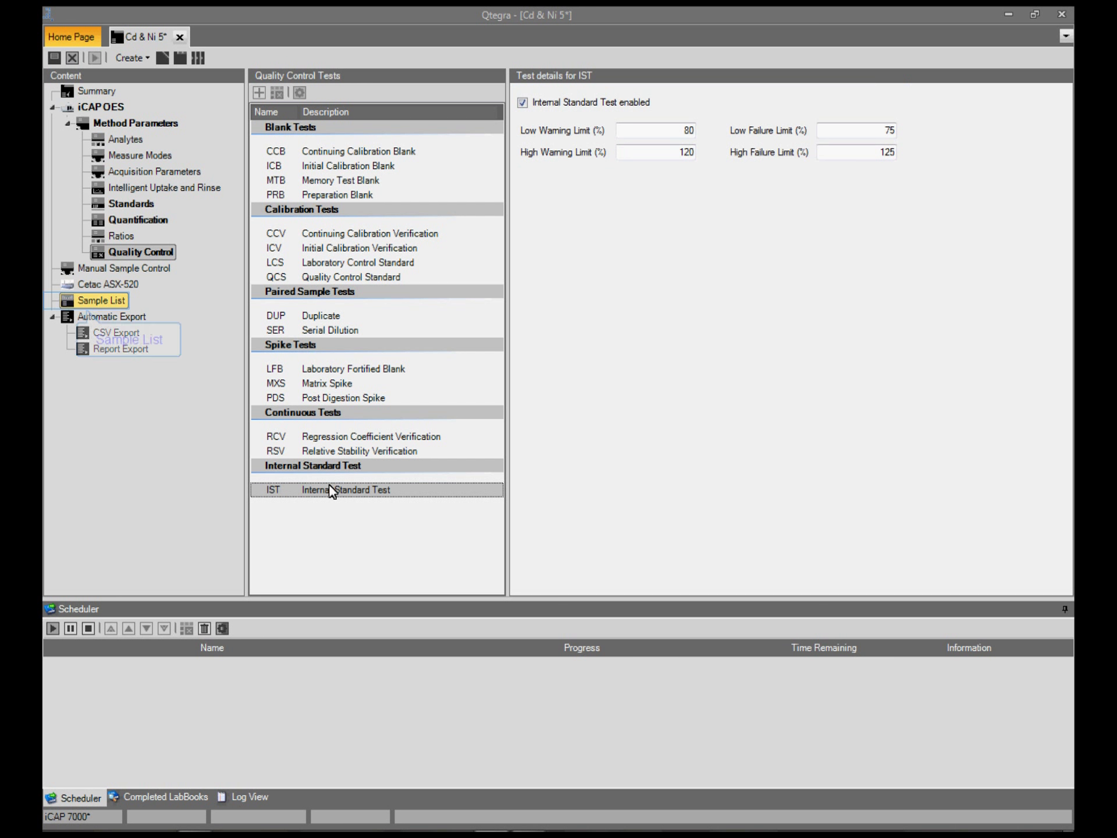
Use Add Rows to insert 2 rows after the calibration entries, labelling them CCB and CCV
click(90, 303)
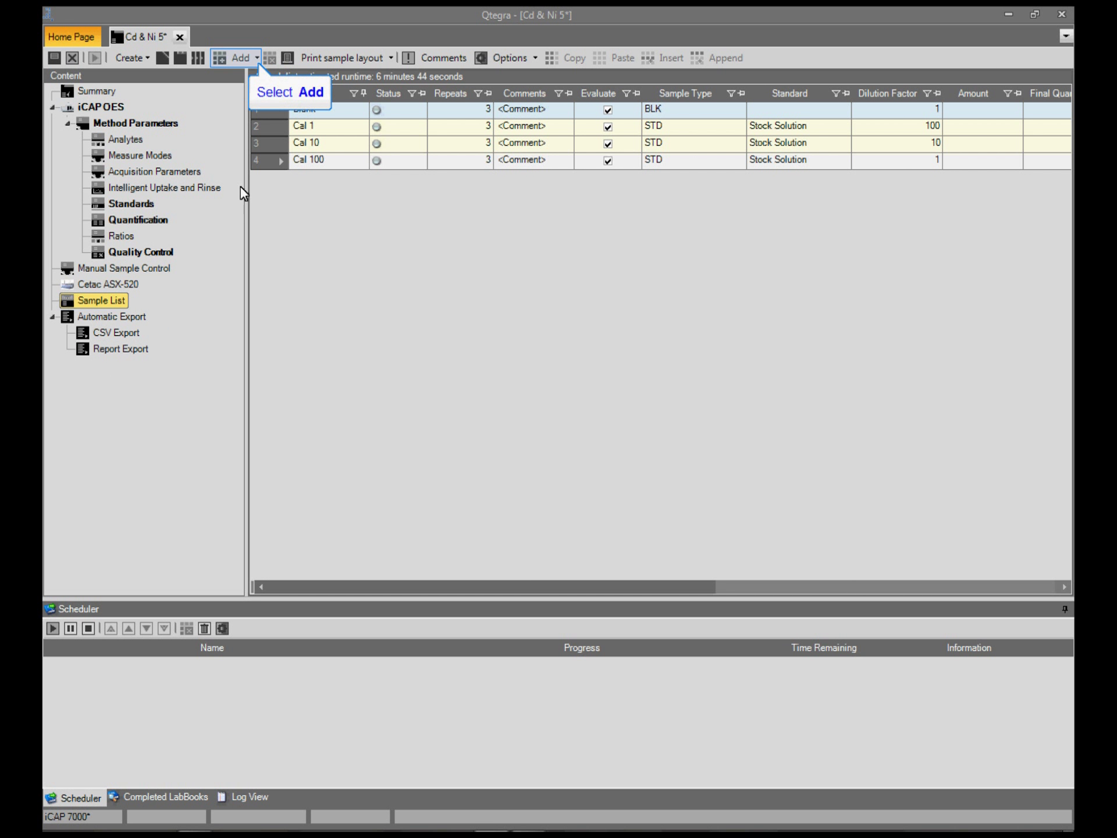
click(257, 56)
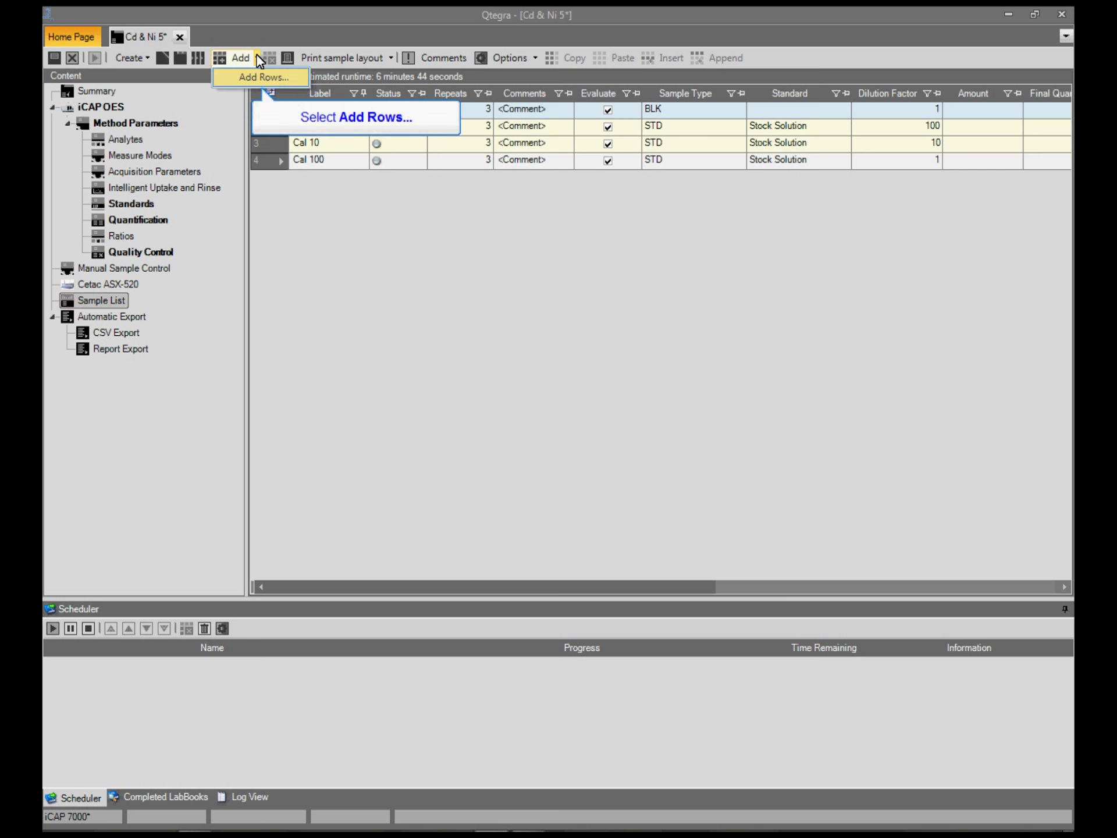
click(258, 80)
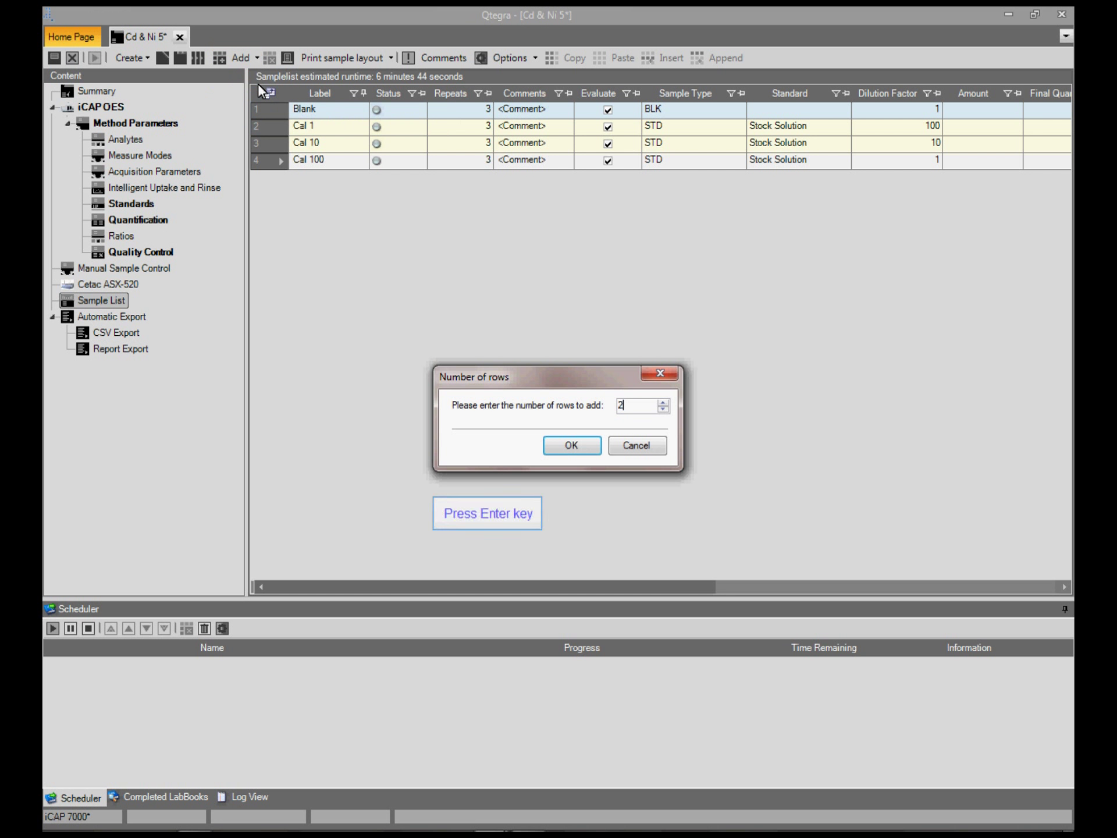
key(Return)
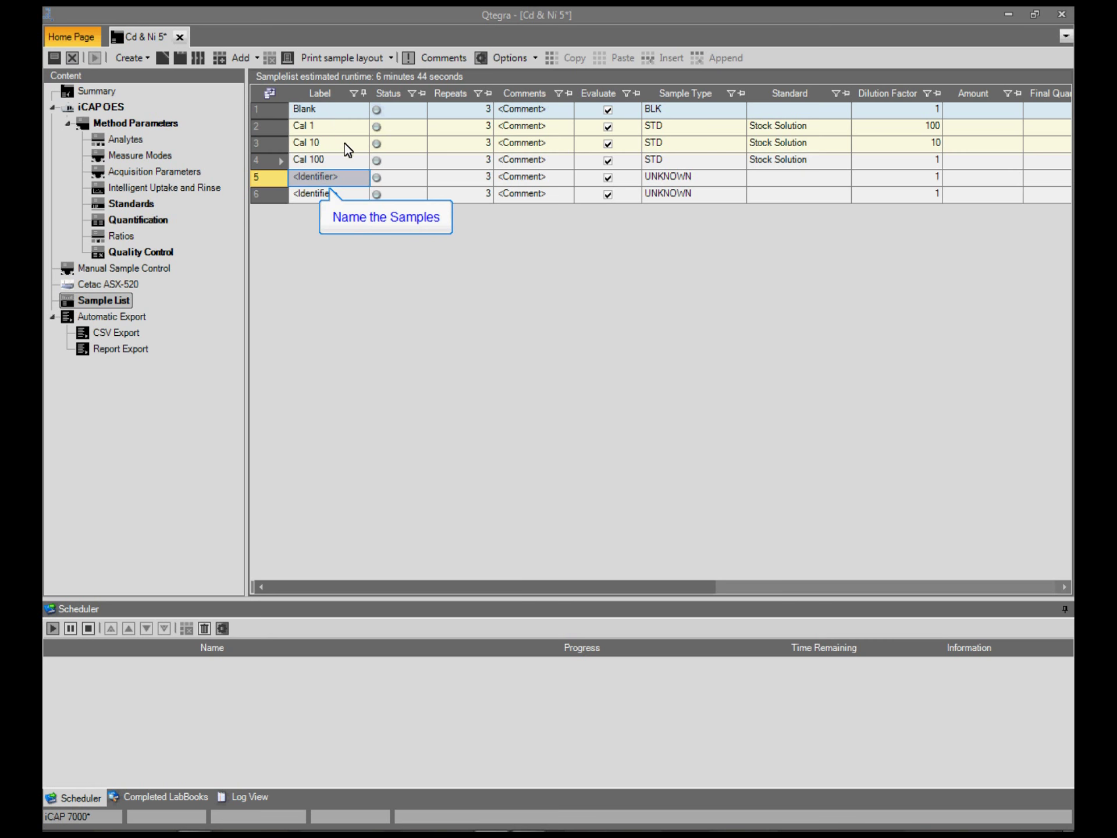
click(348, 177)
text(CCB)
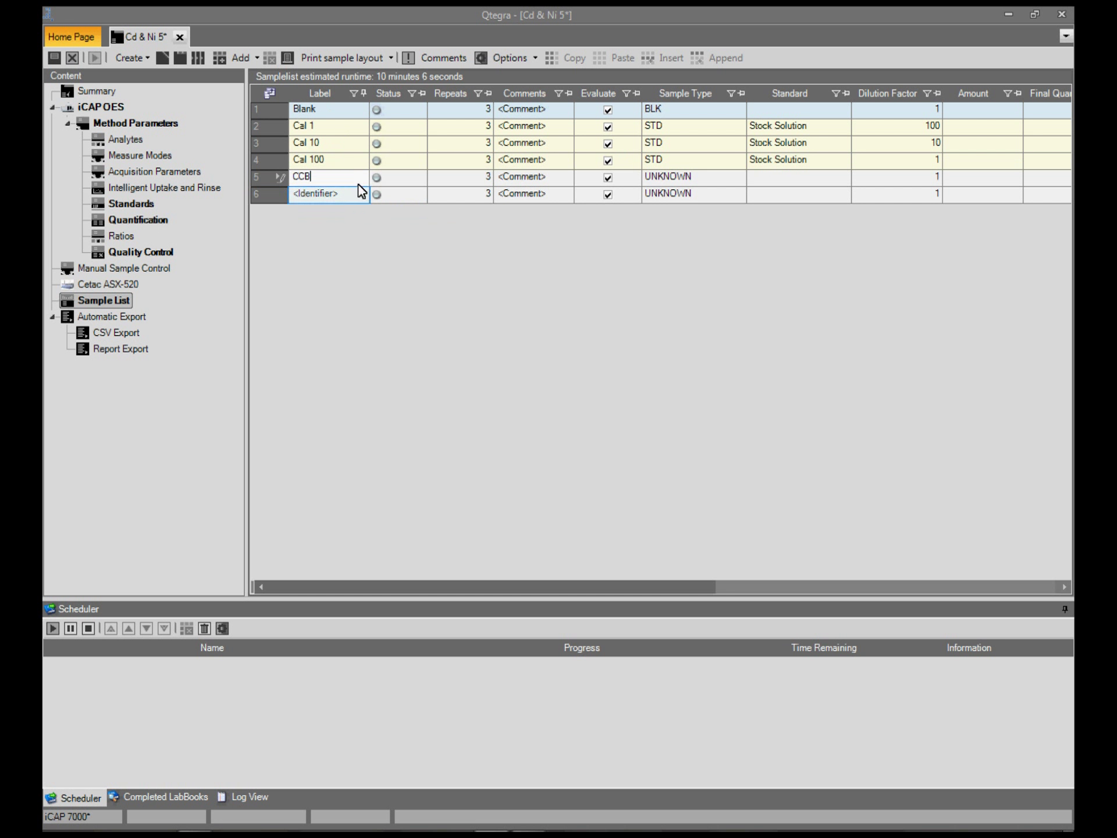
click(358, 190)
text(CCV)
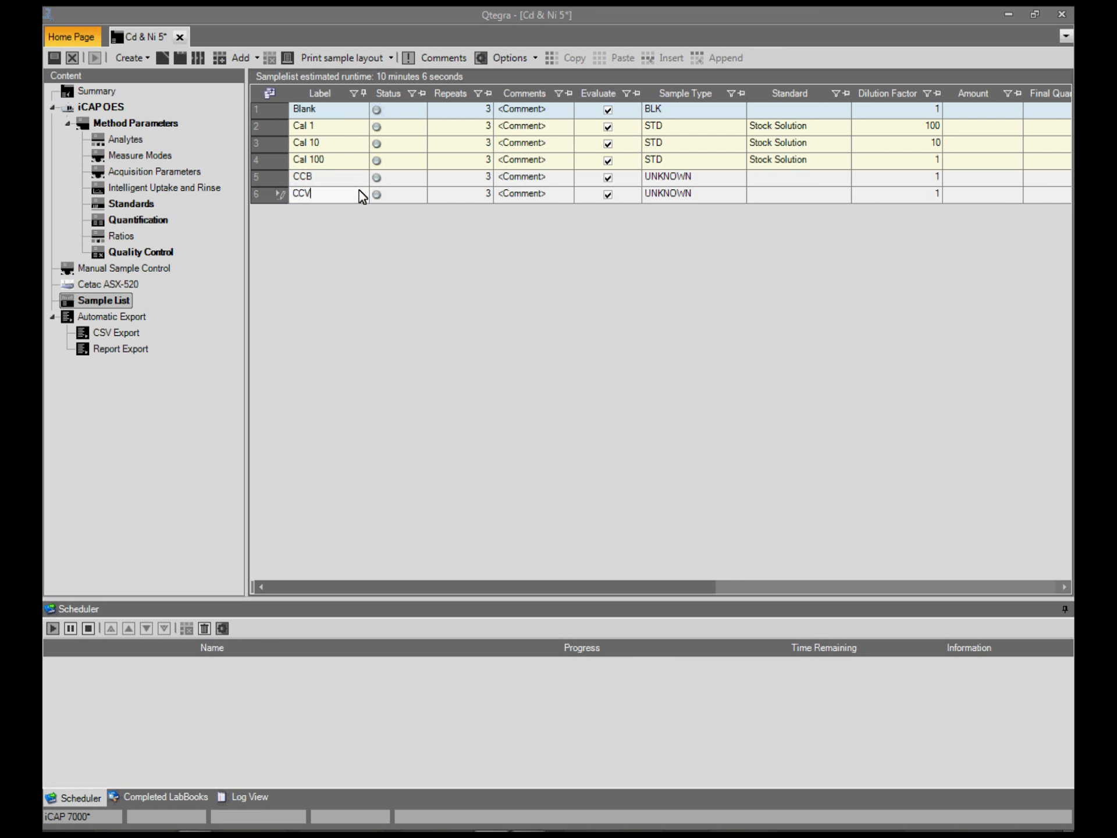
Set rows 5 (CCB) and 6 (CCV) to Sample Type QC and choose the CCV standard for row 6
click(739, 175)
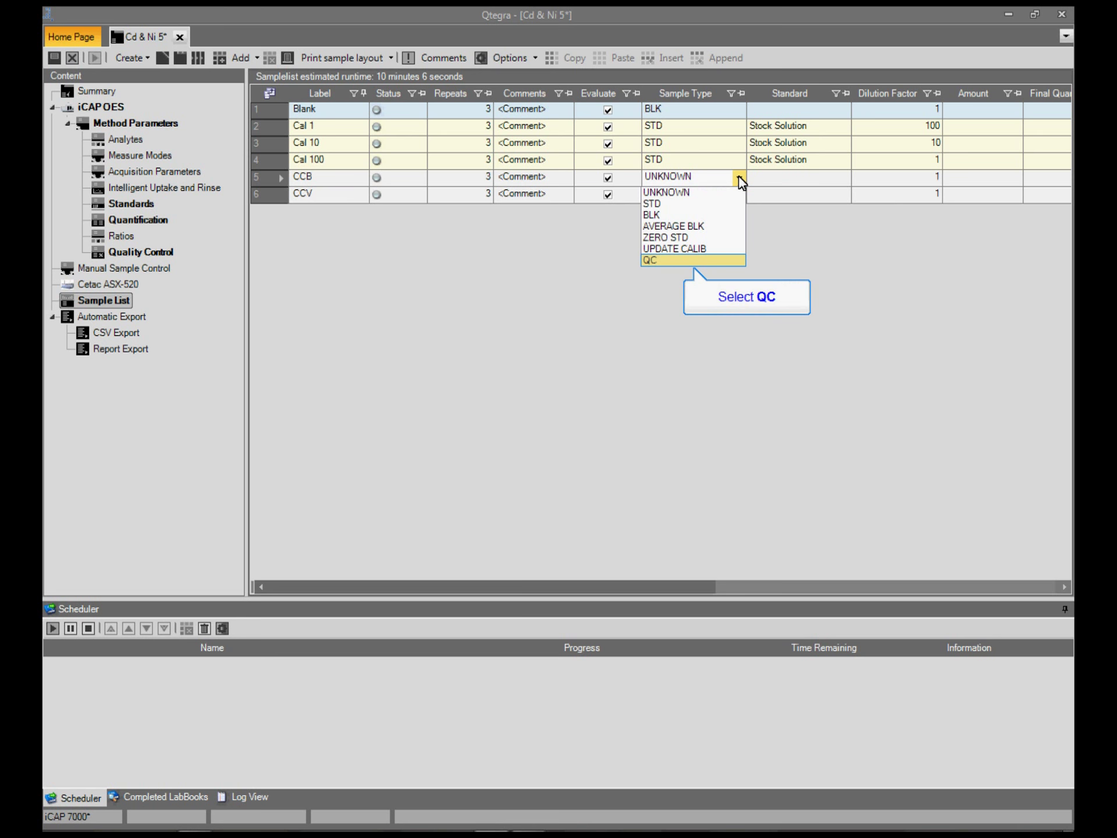
click(708, 261)
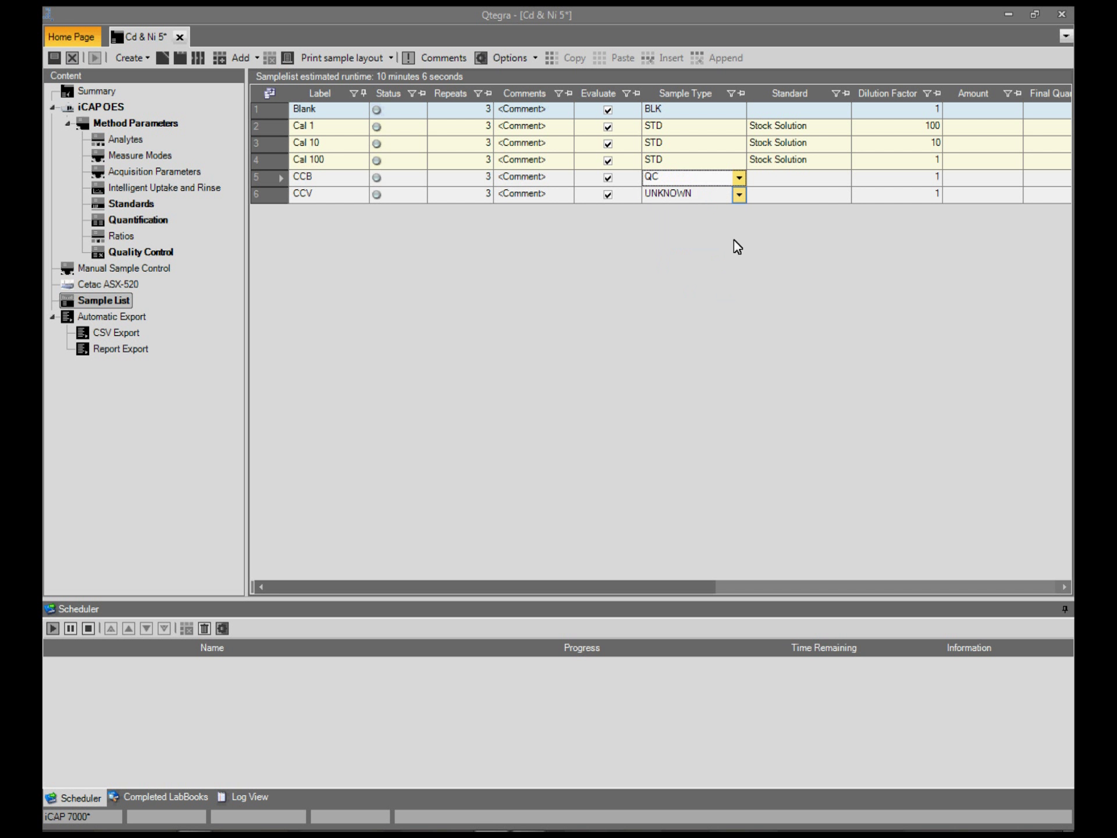
click(739, 197)
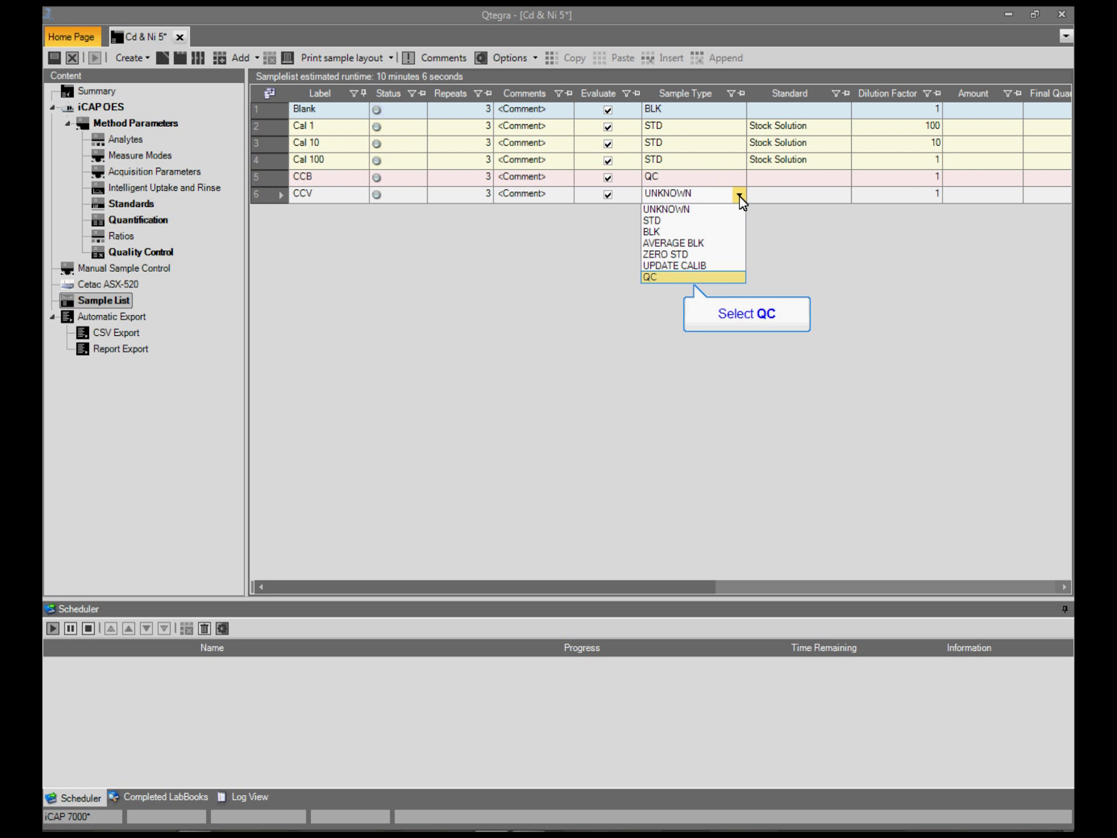
click(697, 276)
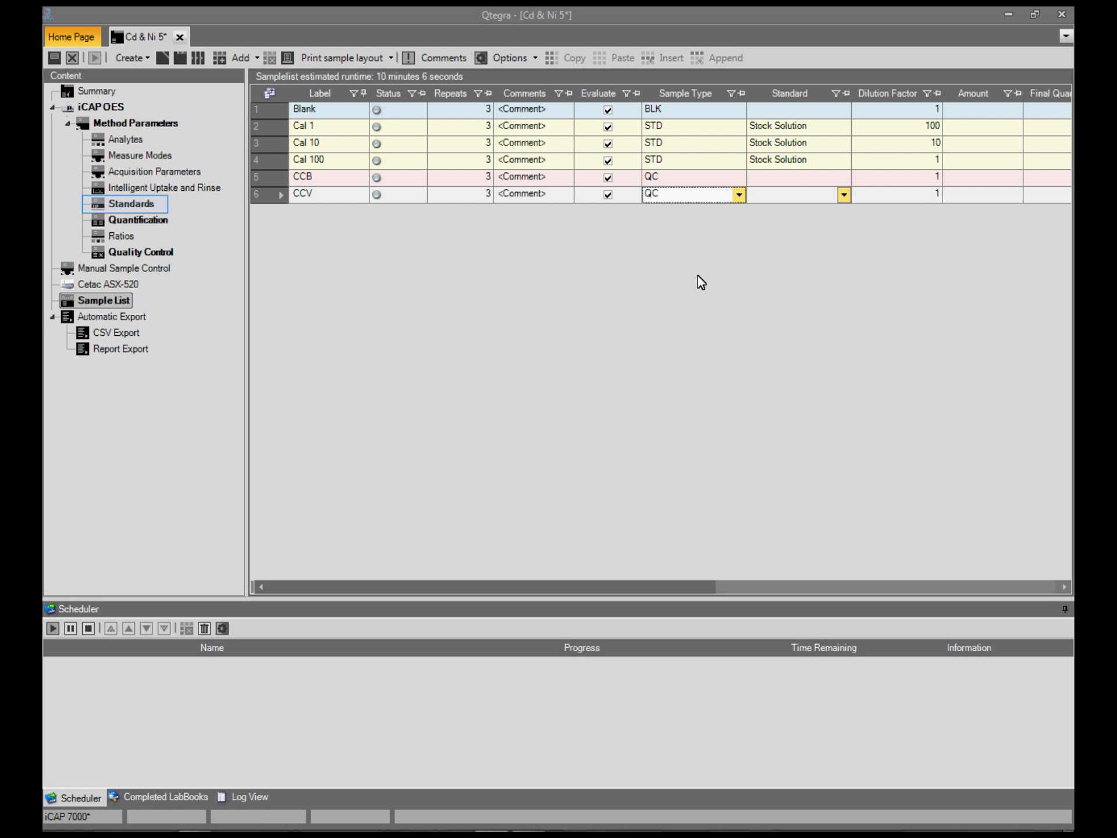
click(845, 195)
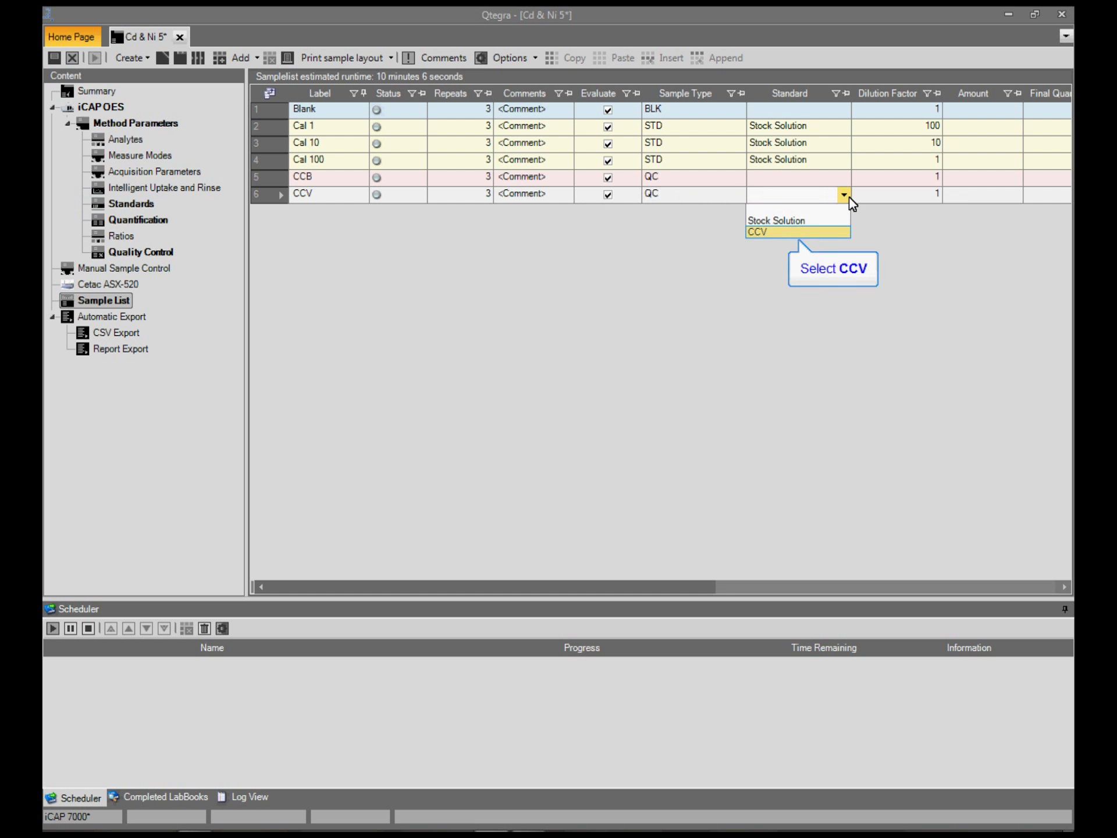
click(802, 232)
Set the QC Action of the CCB sample to CCB and the CCV sample to CCV
drag(560, 585, 867, 570)
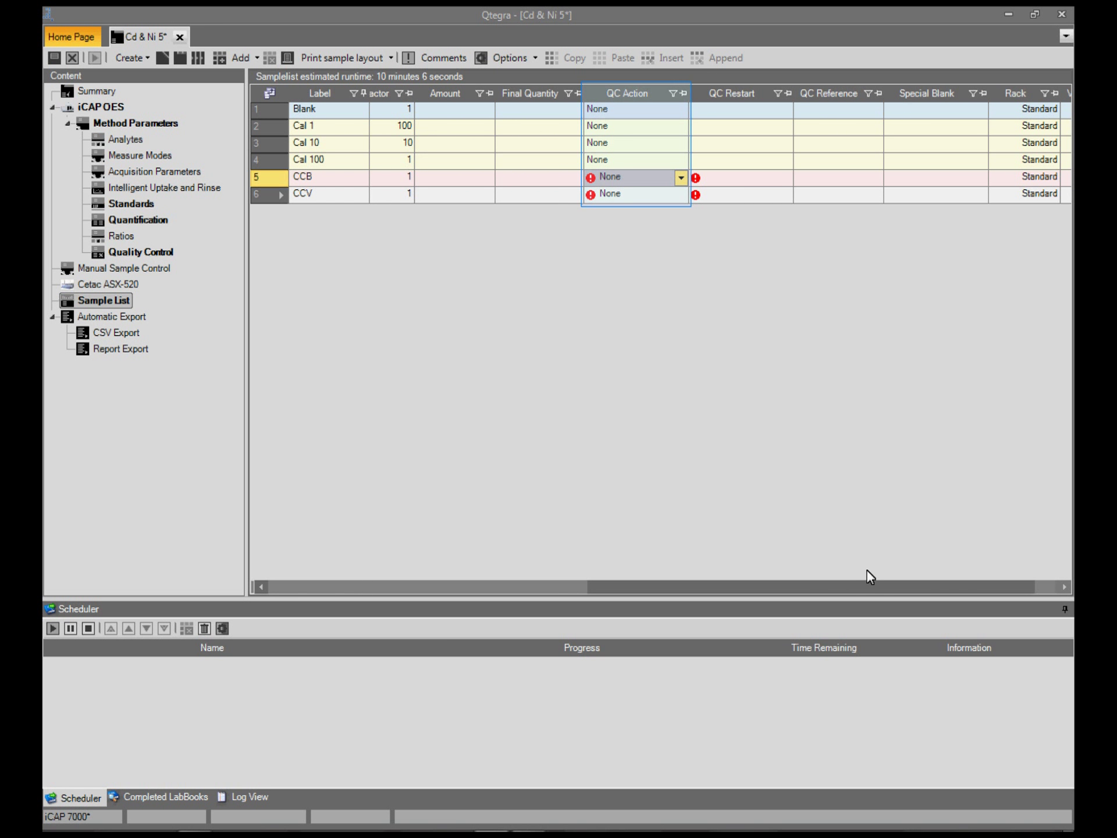
click(679, 178)
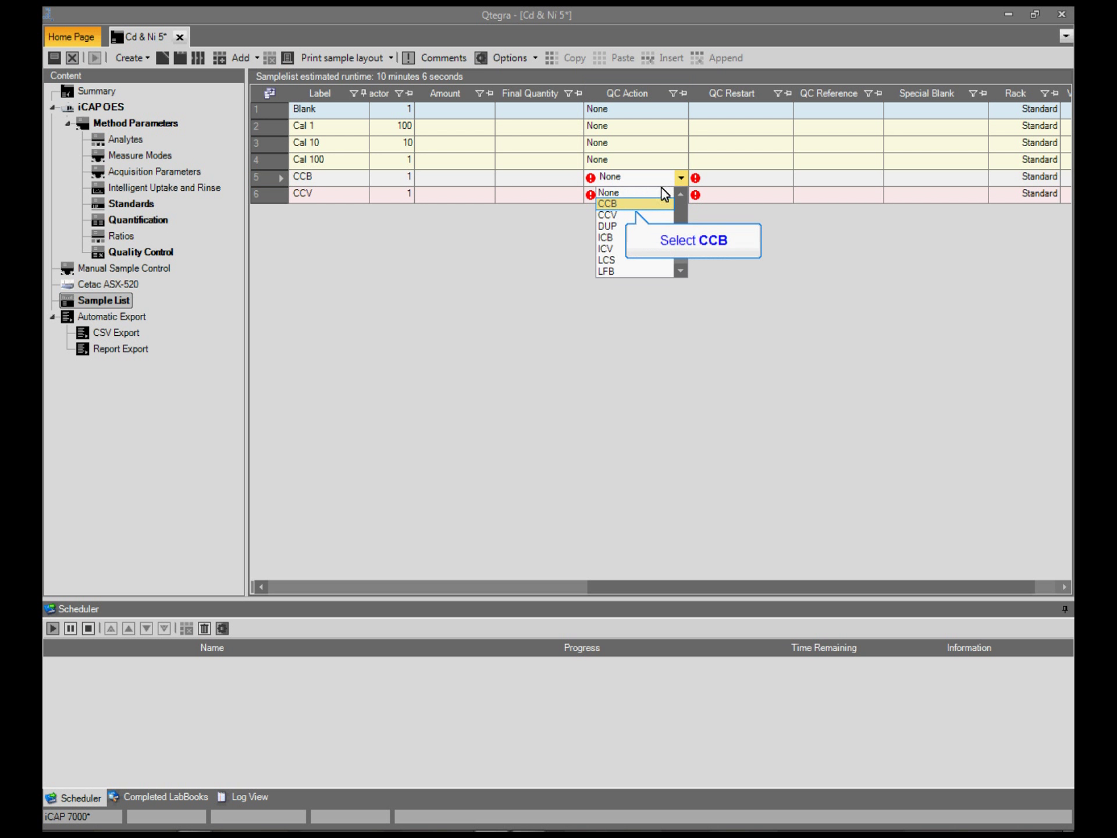
click(658, 204)
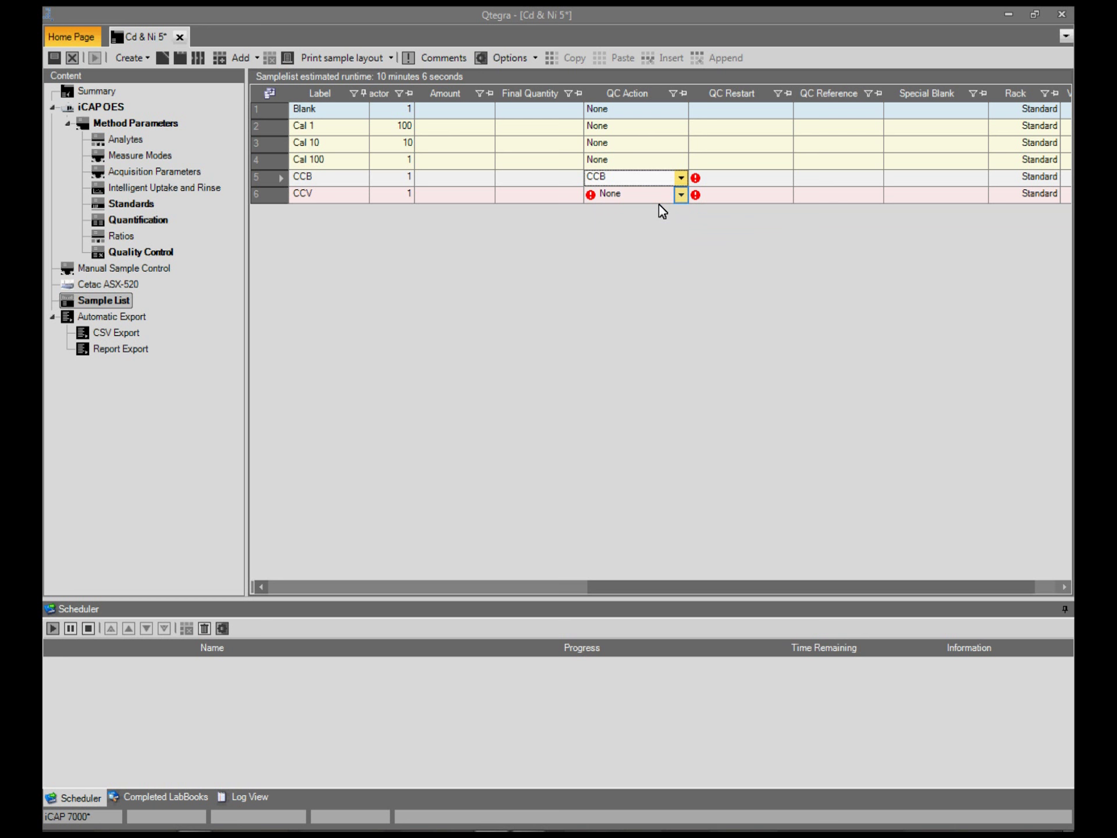
click(681, 195)
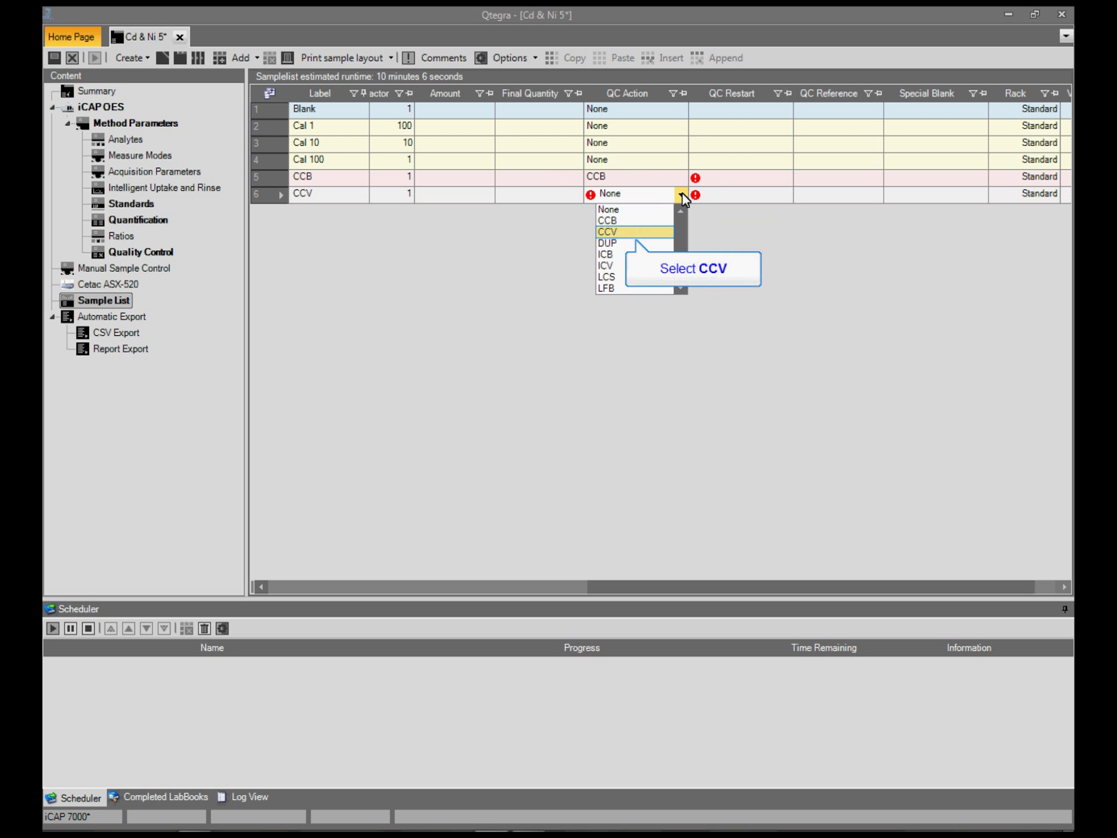
click(643, 231)
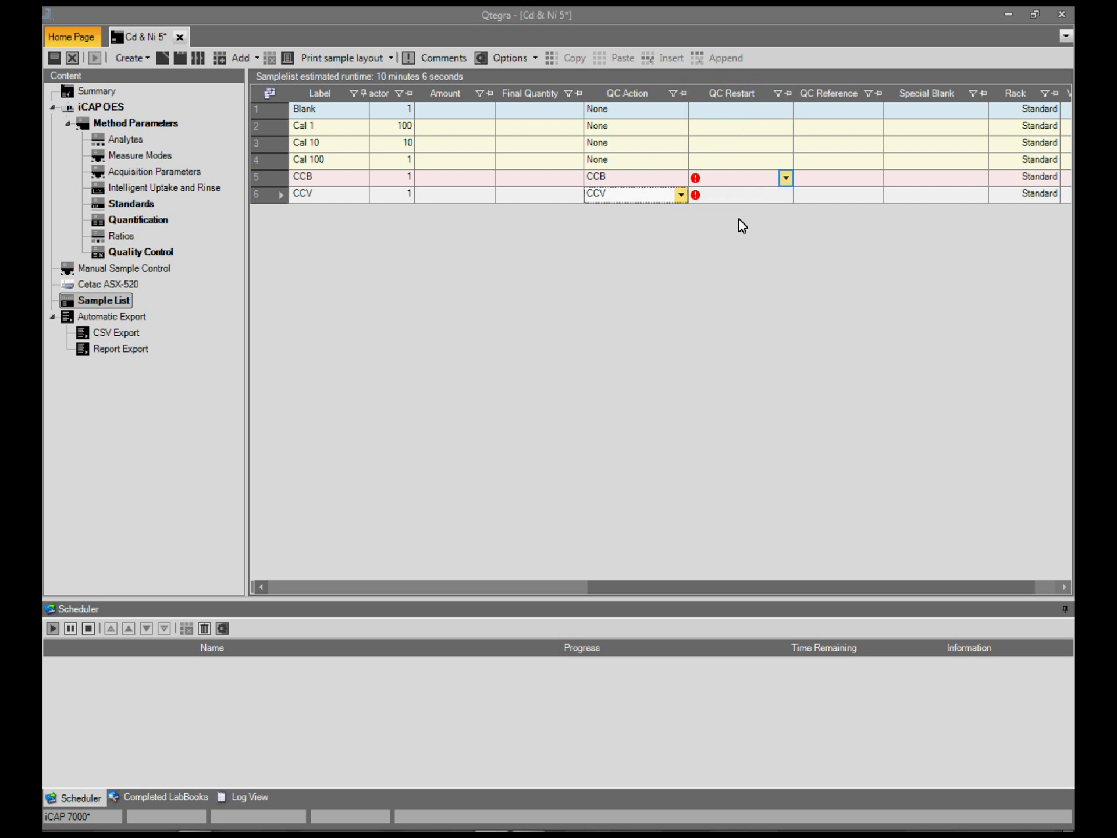
Set QC Restart to After previous QC for both the CCB and CCV rows
click(787, 176)
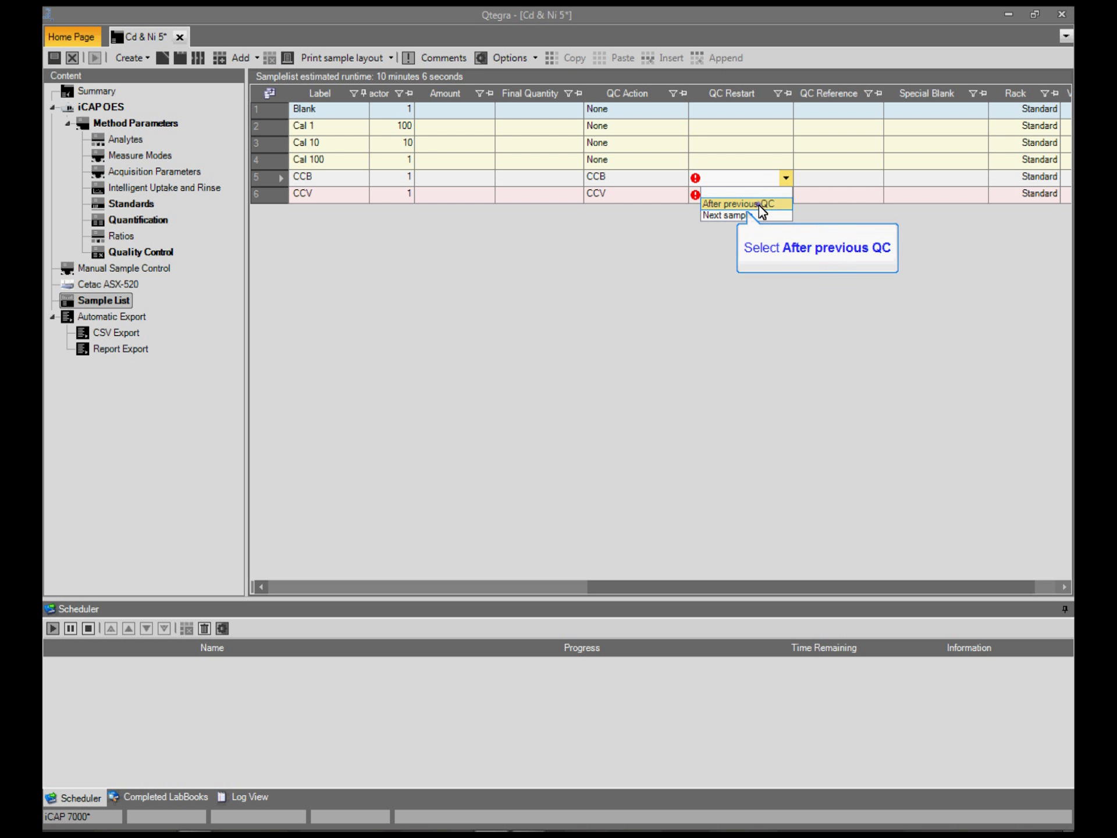
click(759, 204)
click(783, 195)
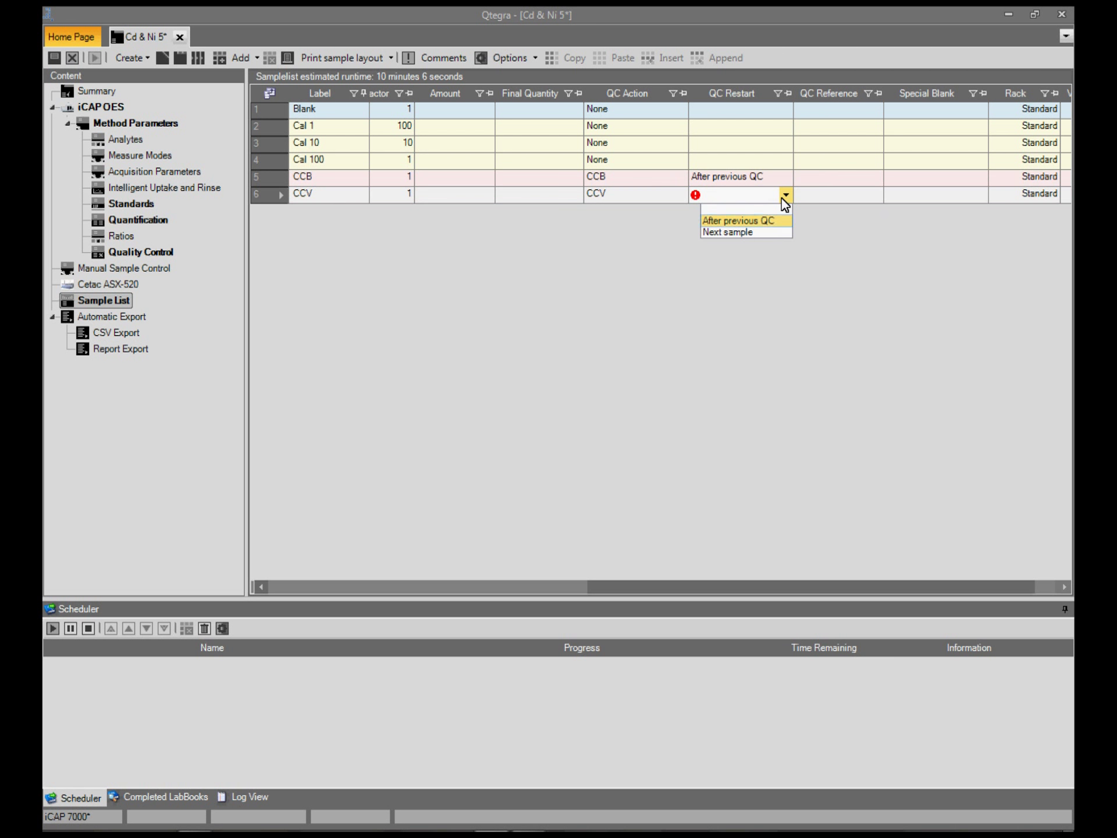
click(768, 220)
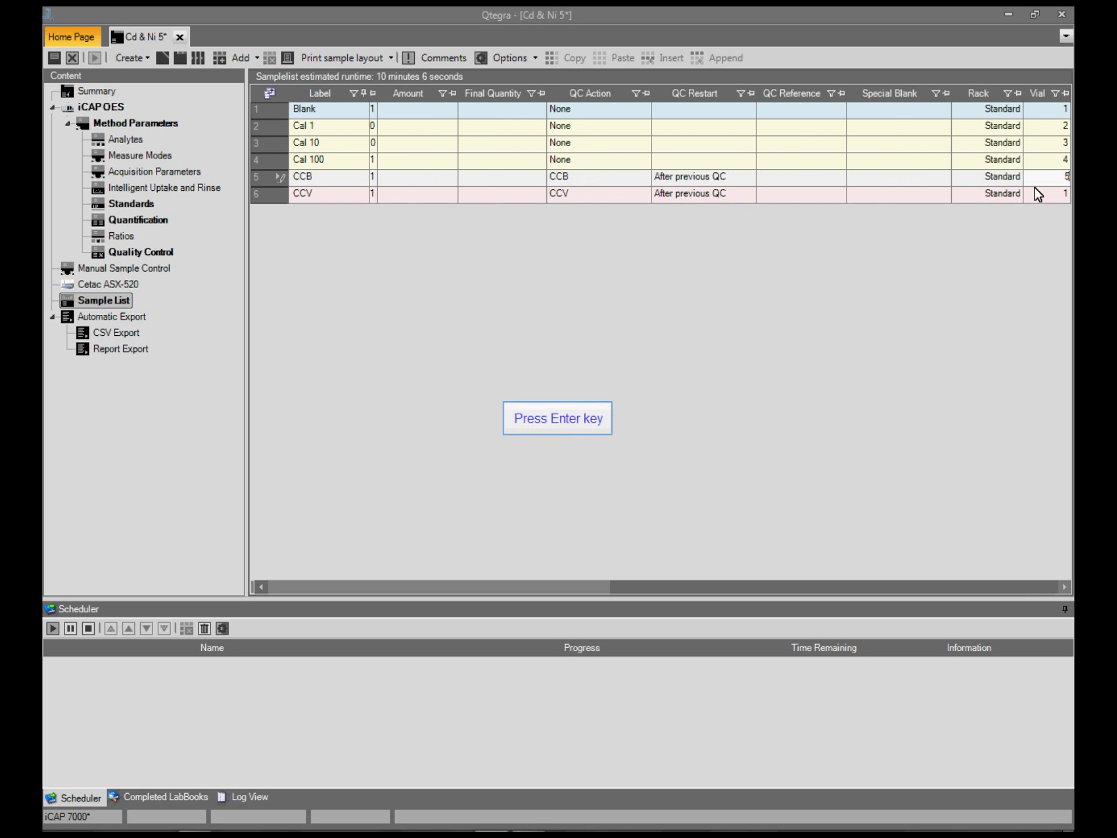
key(Return)
key(Return)
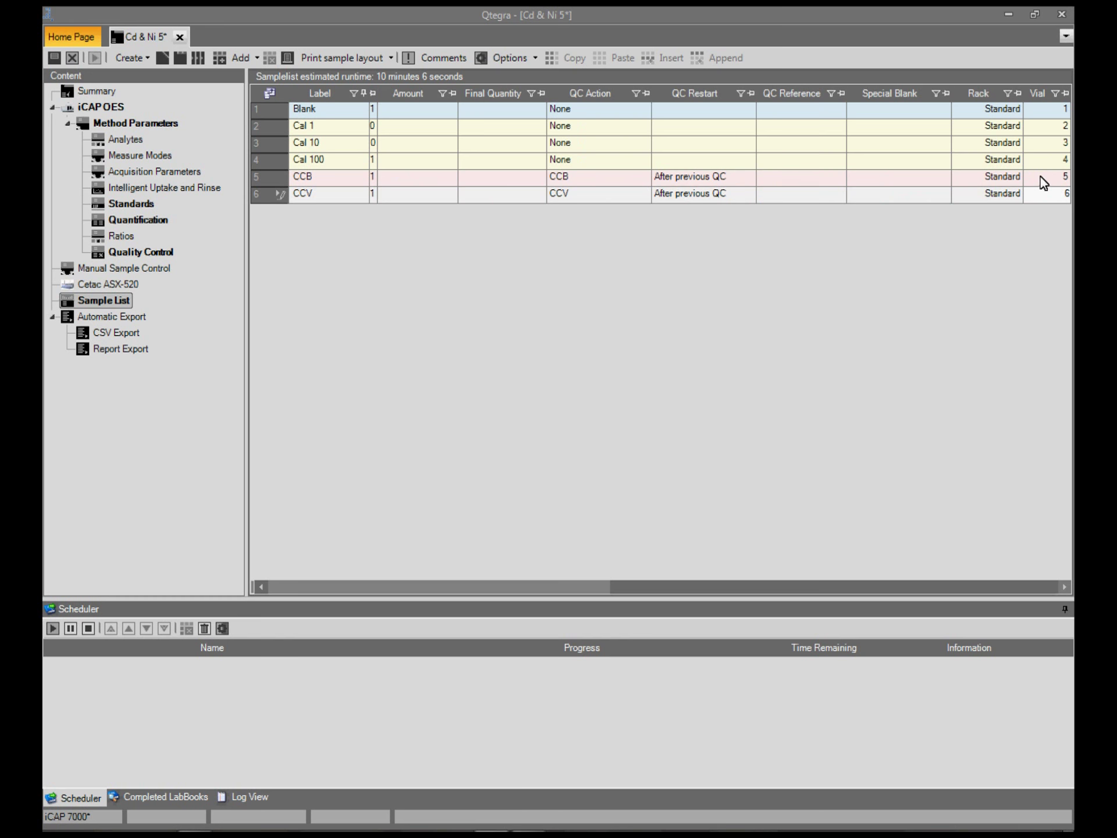
drag(731, 585, 407, 590)
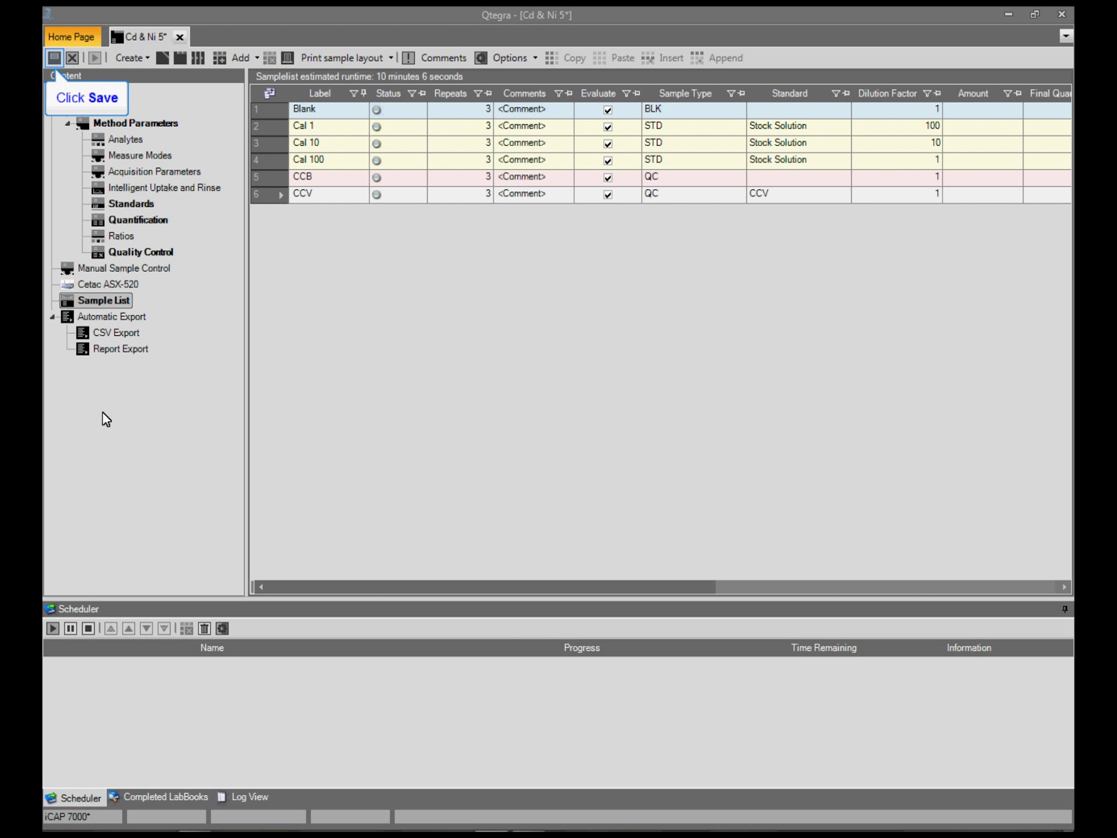
Save the Cd & Ni 5 LabBook without a comment
click(54, 55)
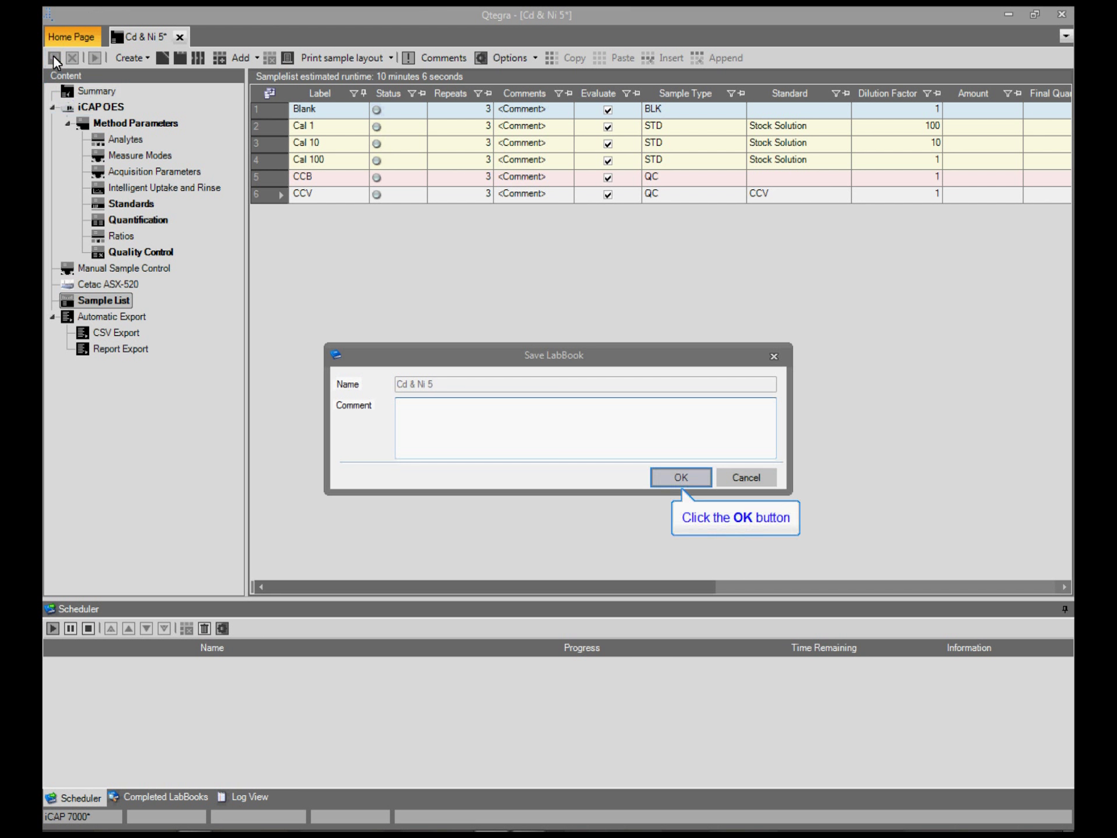
click(672, 483)
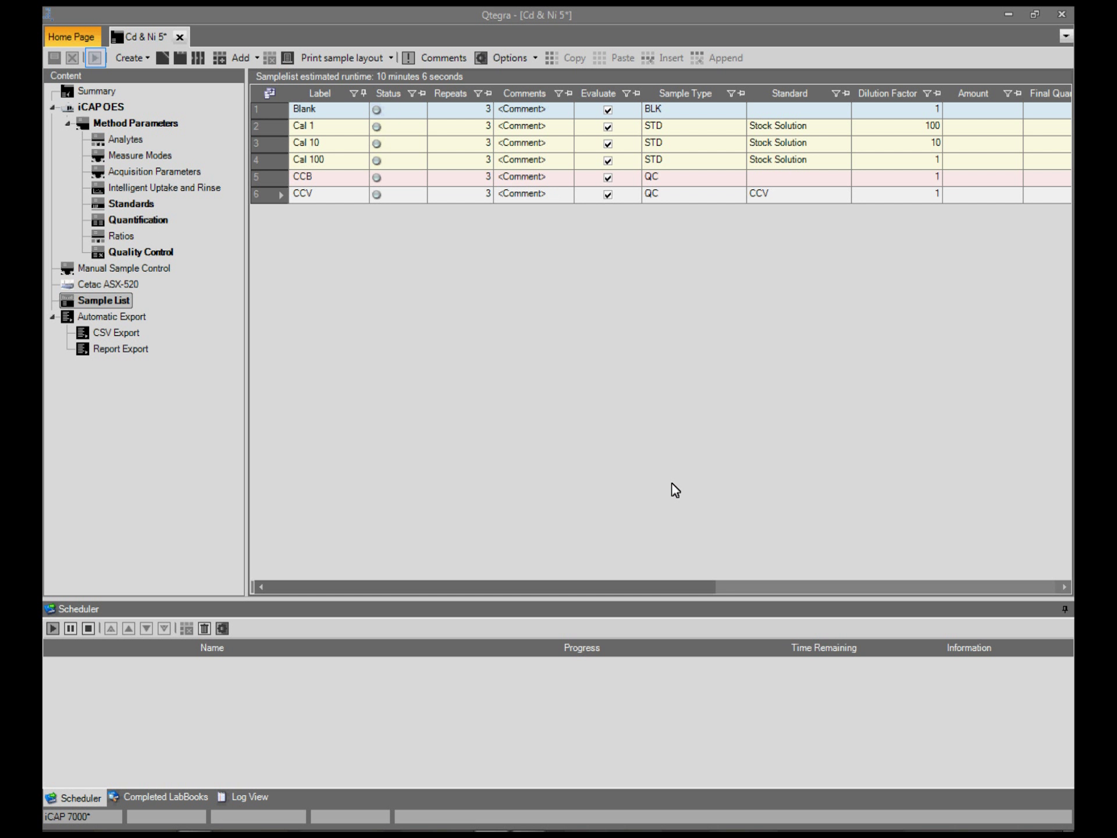